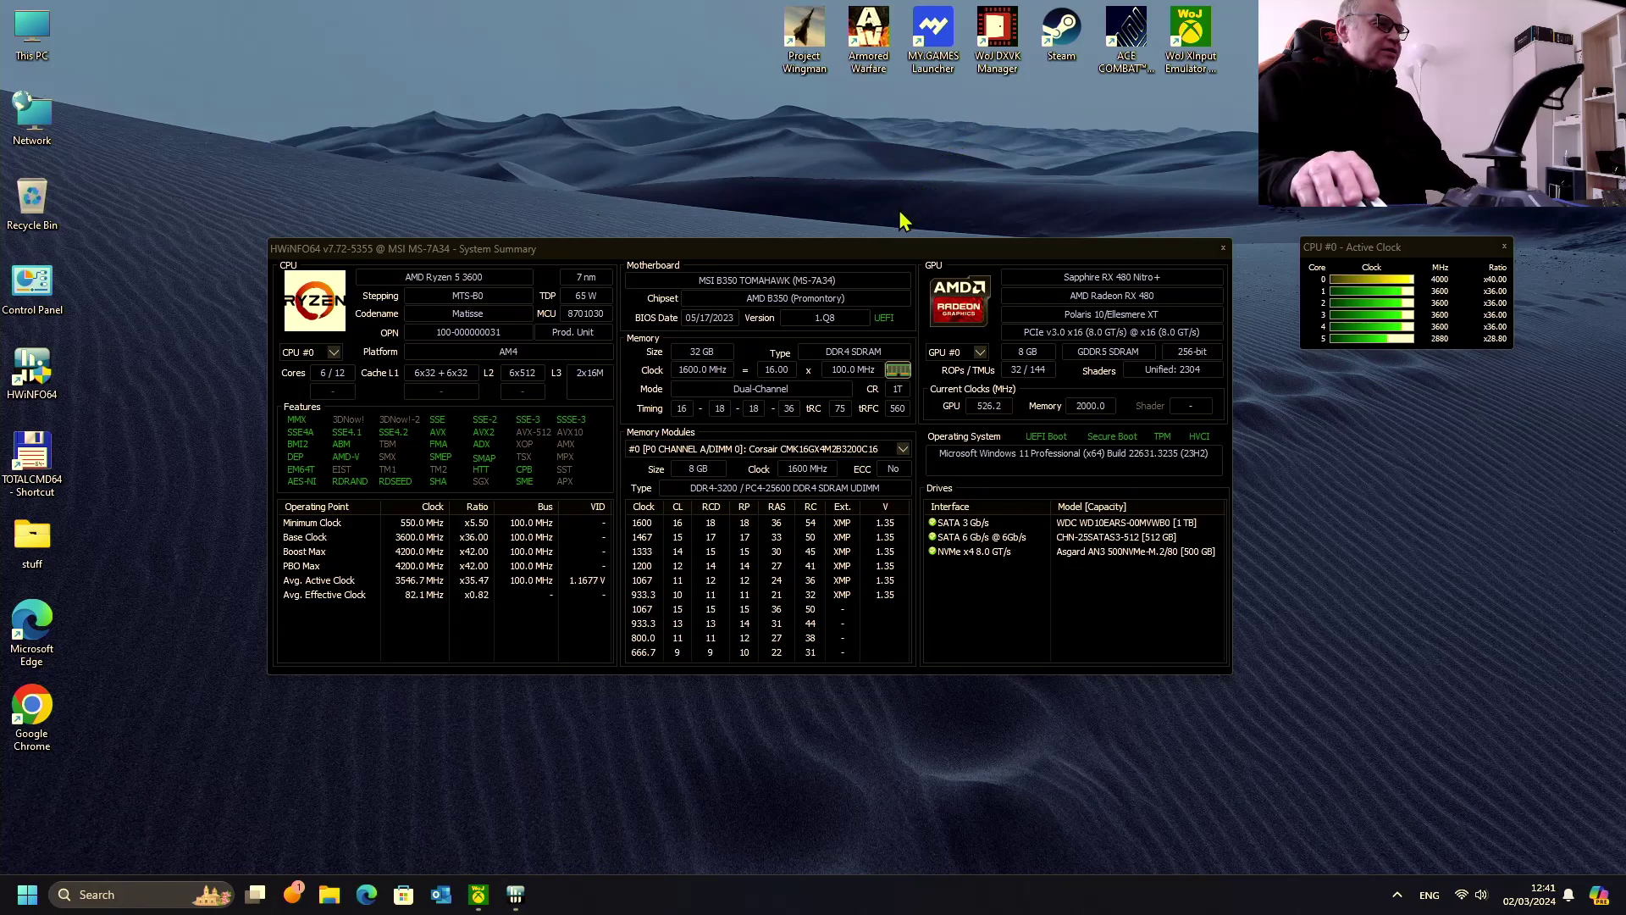
Review the motherboard model and 65 W CPU TDP in the hardware summary, then close it.
{"action": "left_click", "coordinate": [879, 246]}
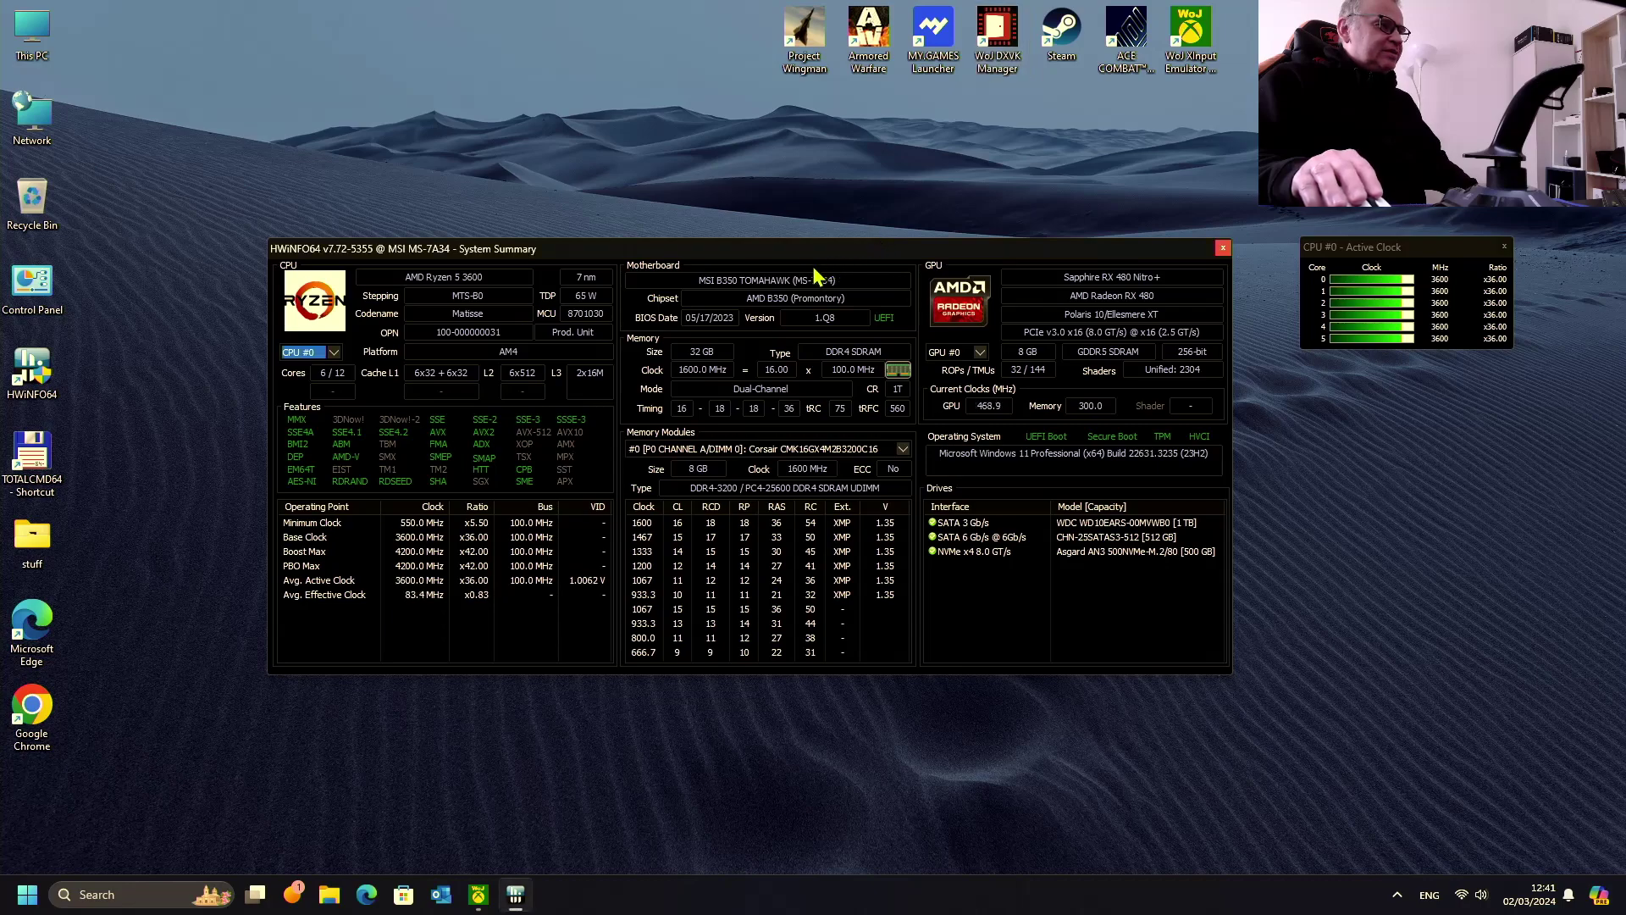
{"action": "left_click", "coordinate": [735, 280]}
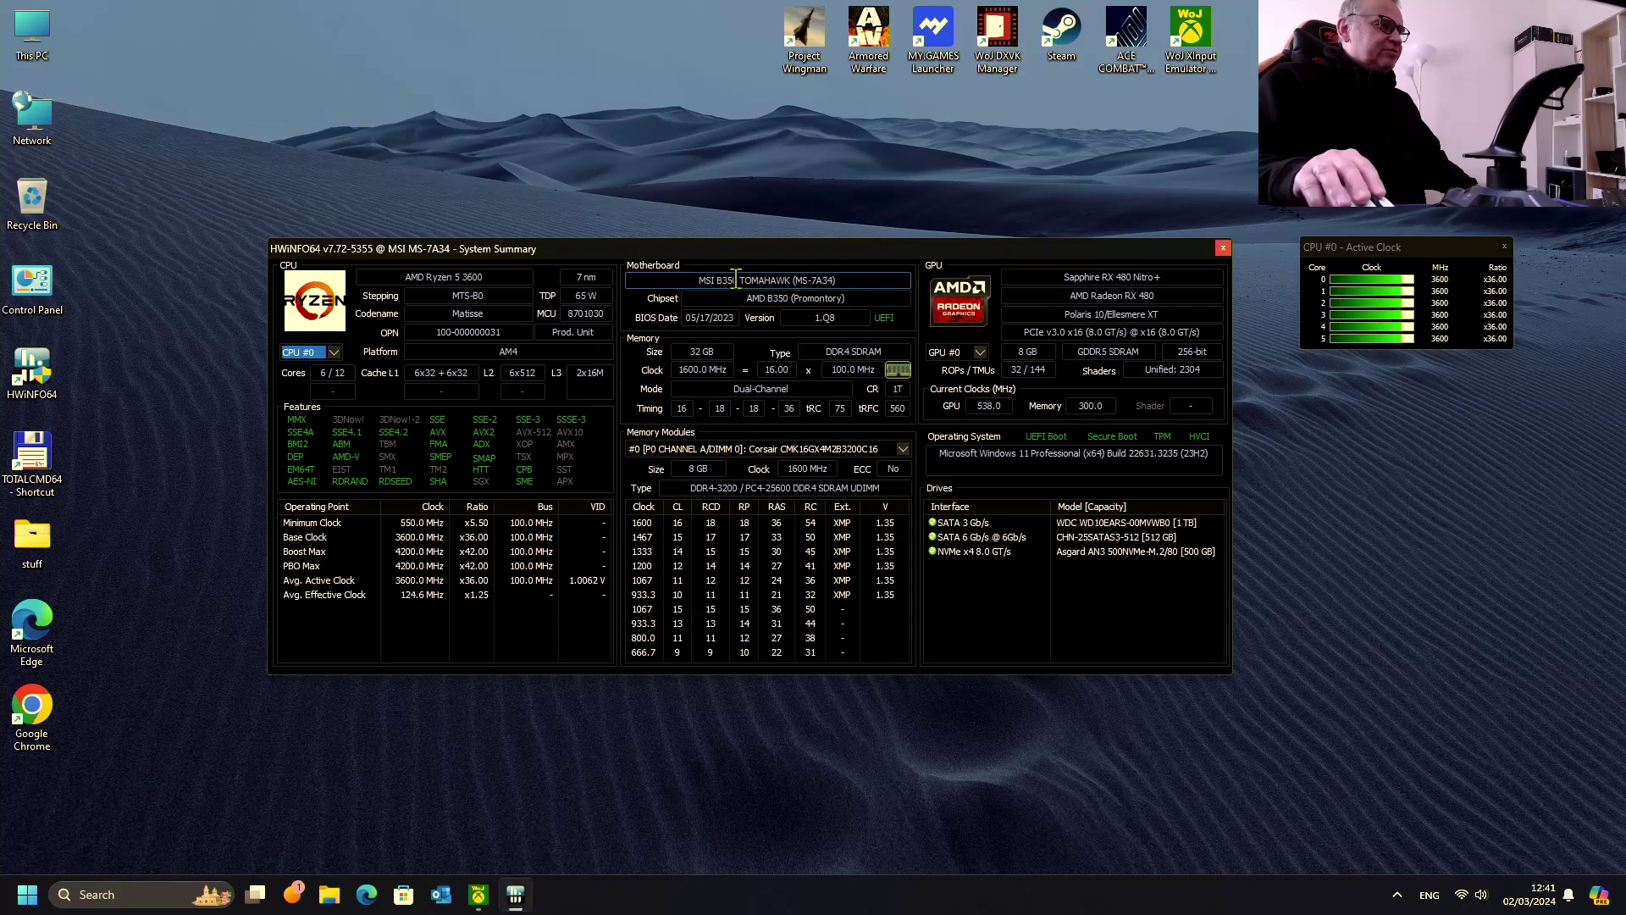
{"action": "left_click", "coordinate": [576, 293]}
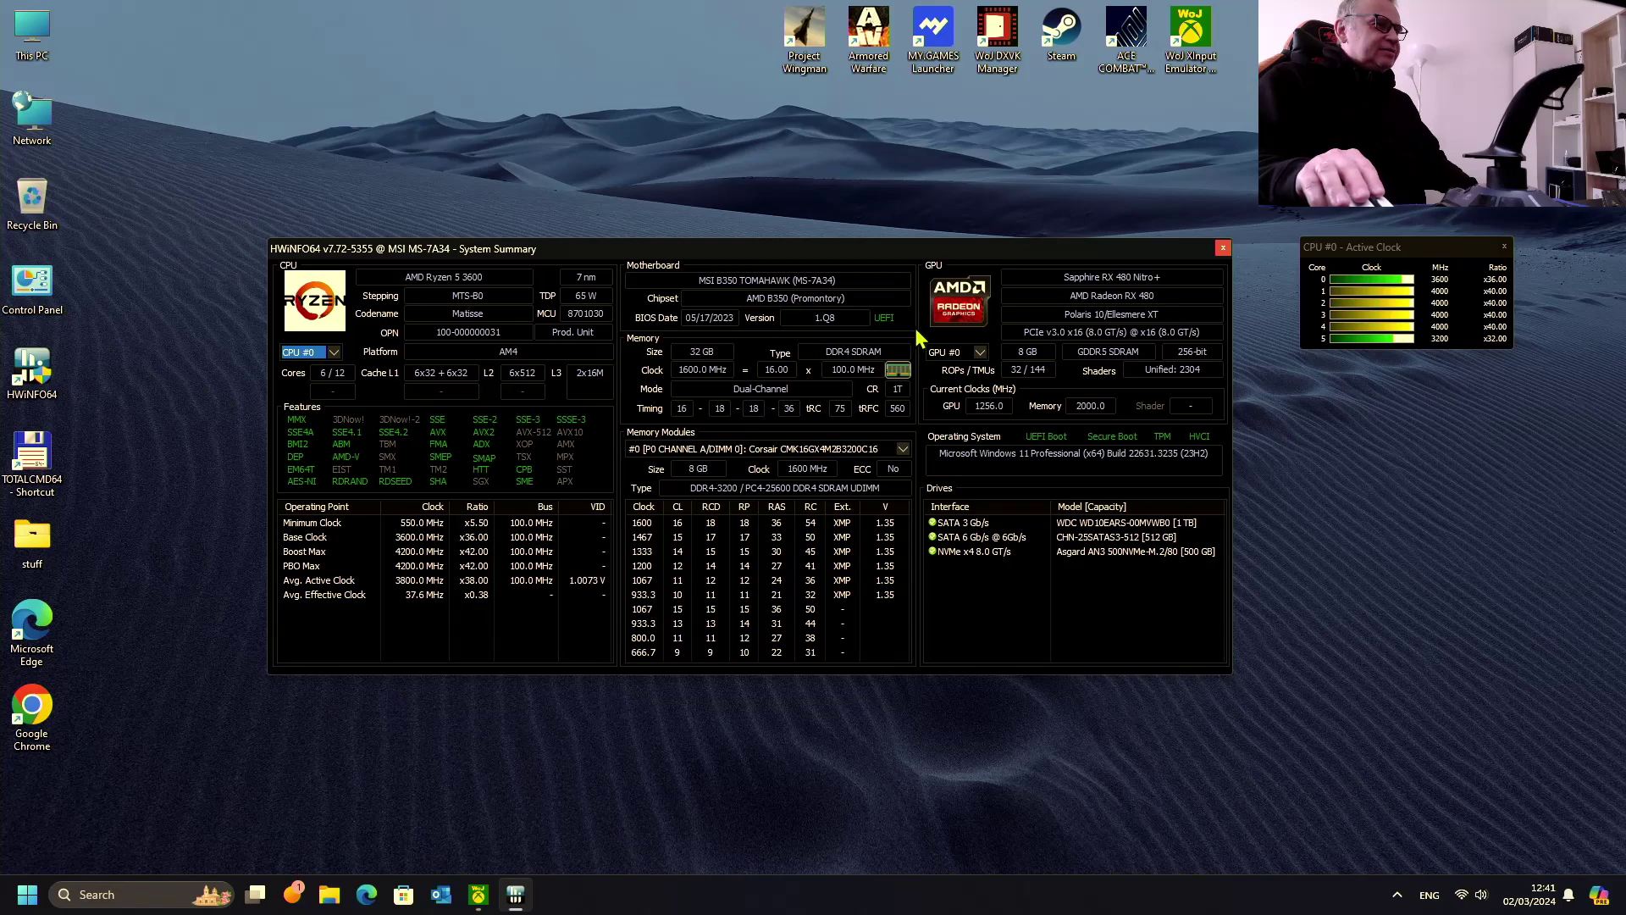
{"action": "left_click", "coordinate": [1221, 252]}
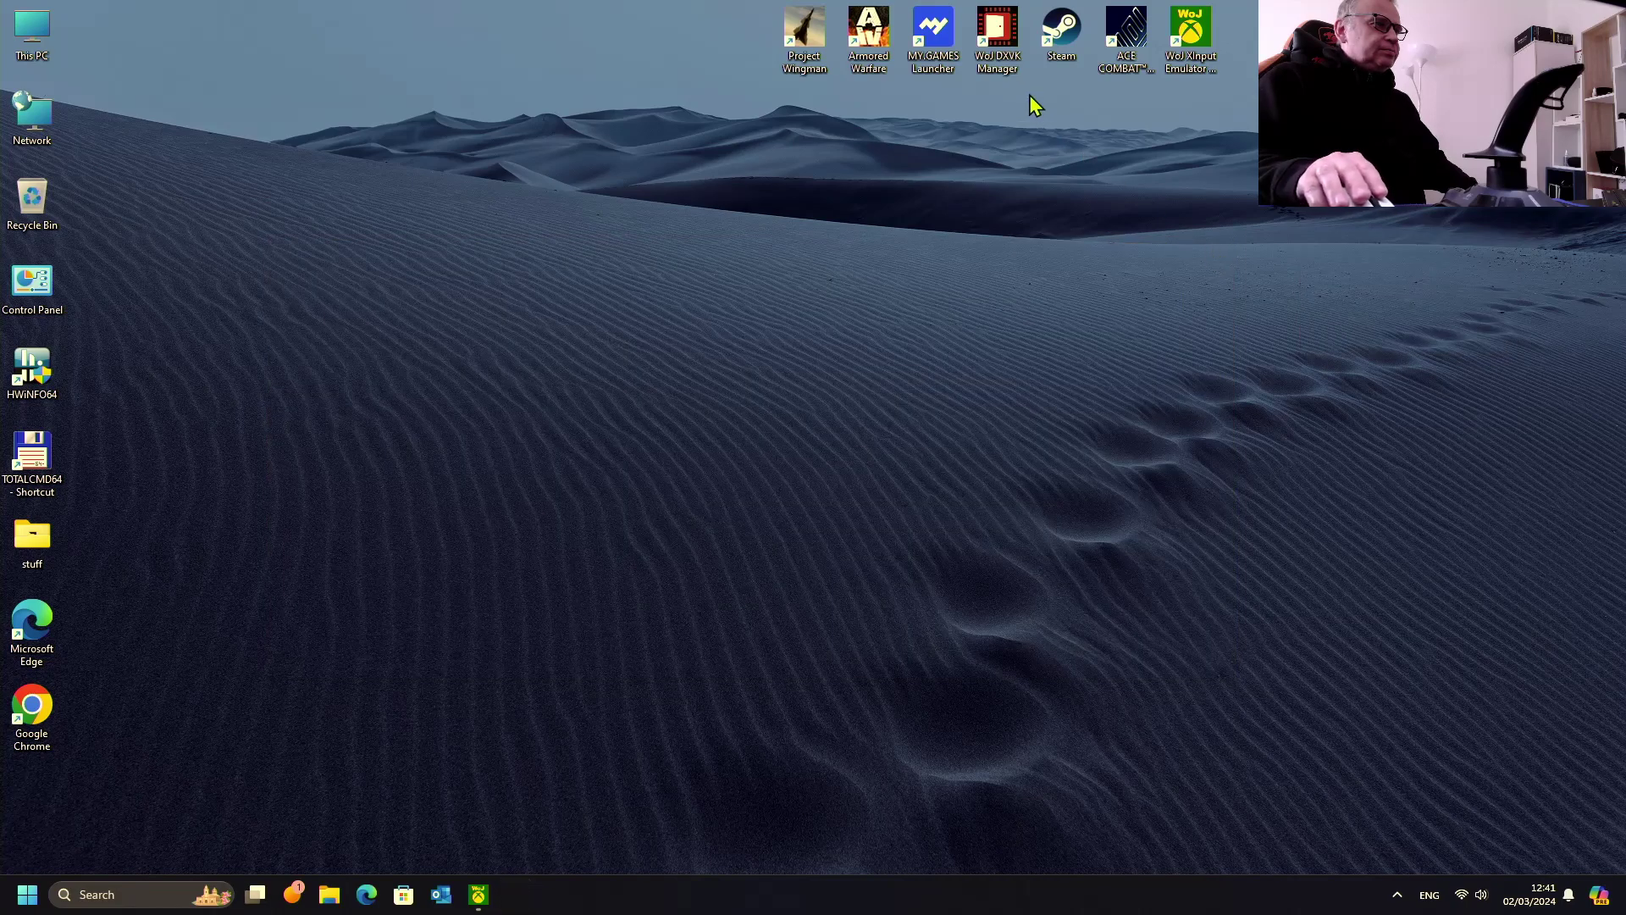
Launch WoJ DXVK Manager, select Ace7Game.exe, and cancel Add Game since it's already listed.
{"action": "double_click", "coordinate": [1007, 51]}
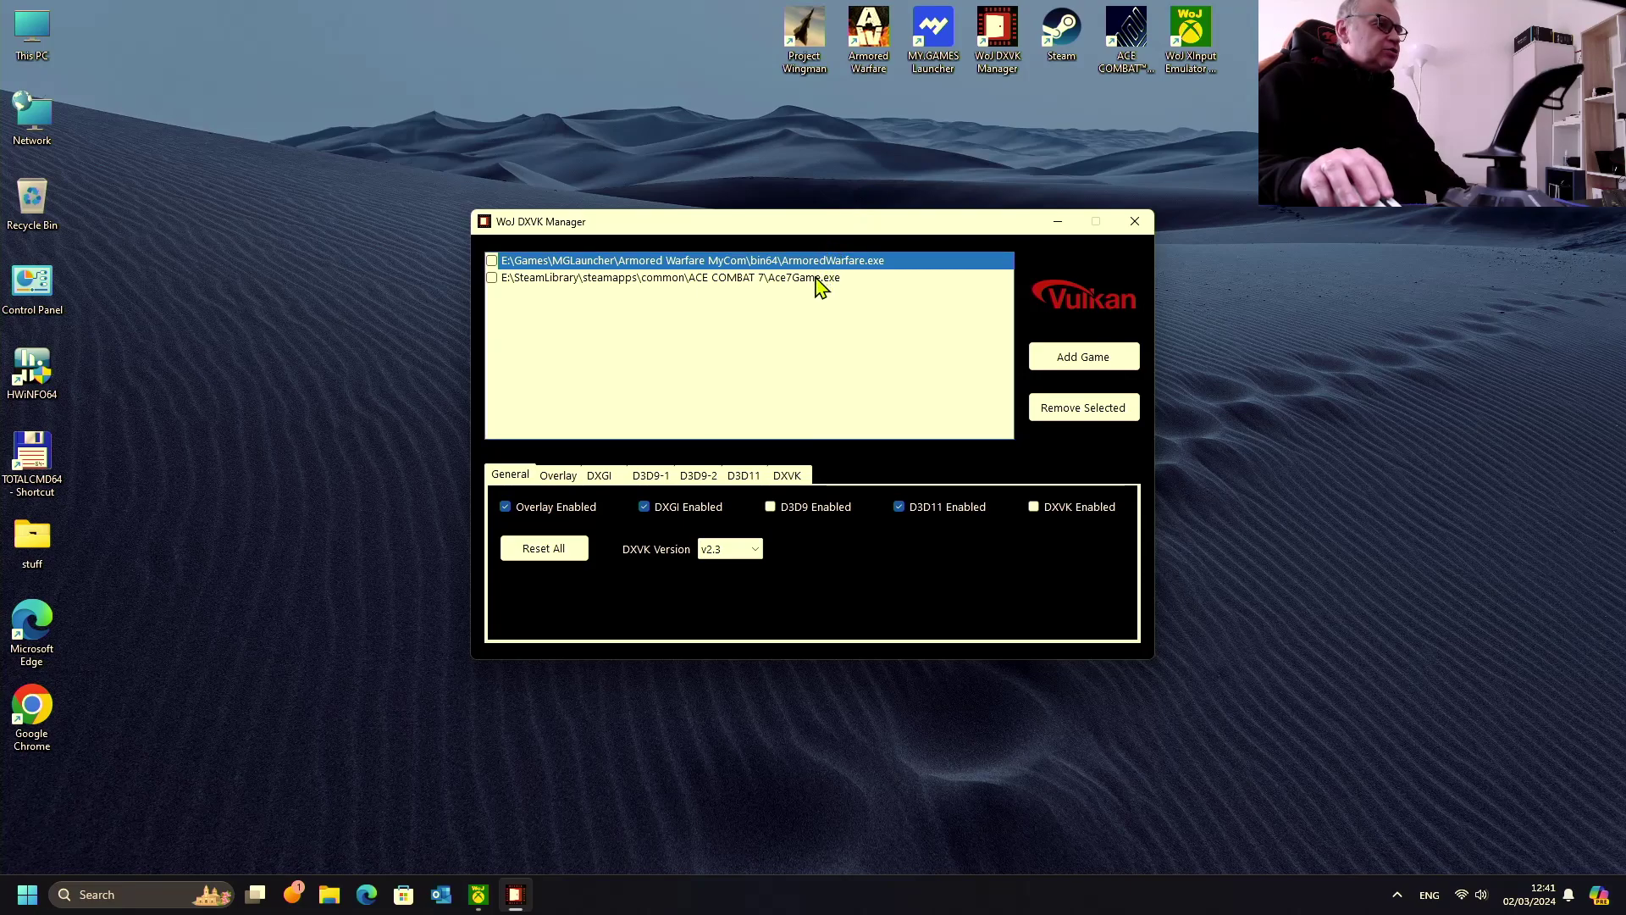
{"action": "left_click", "coordinate": [817, 278]}
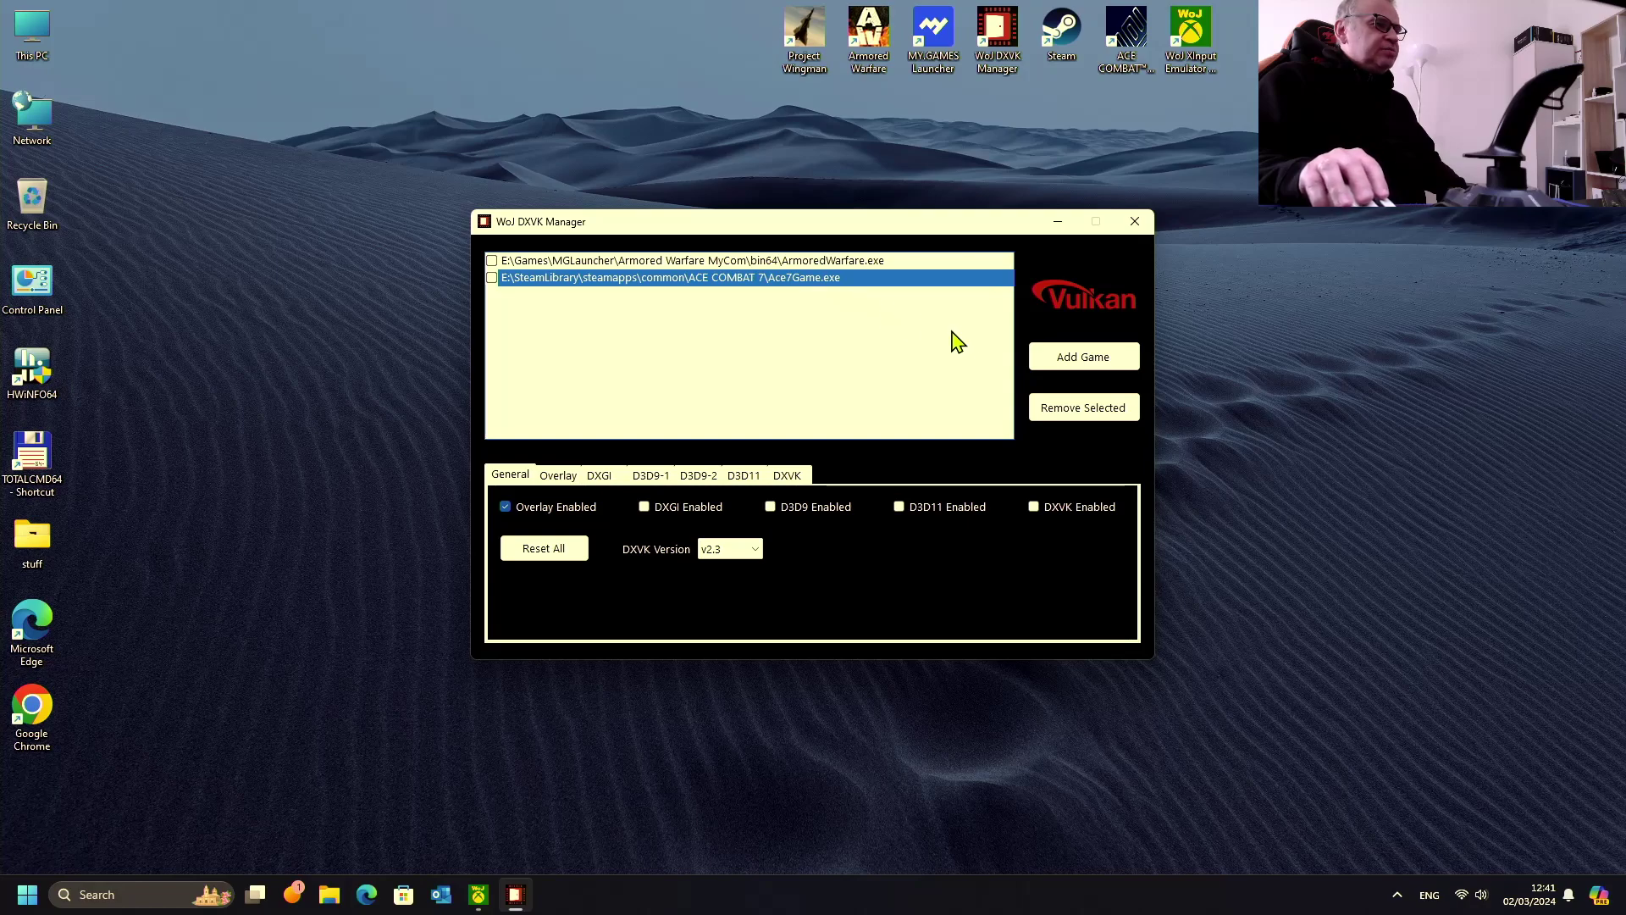
{"action": "left_click", "coordinate": [1037, 357]}
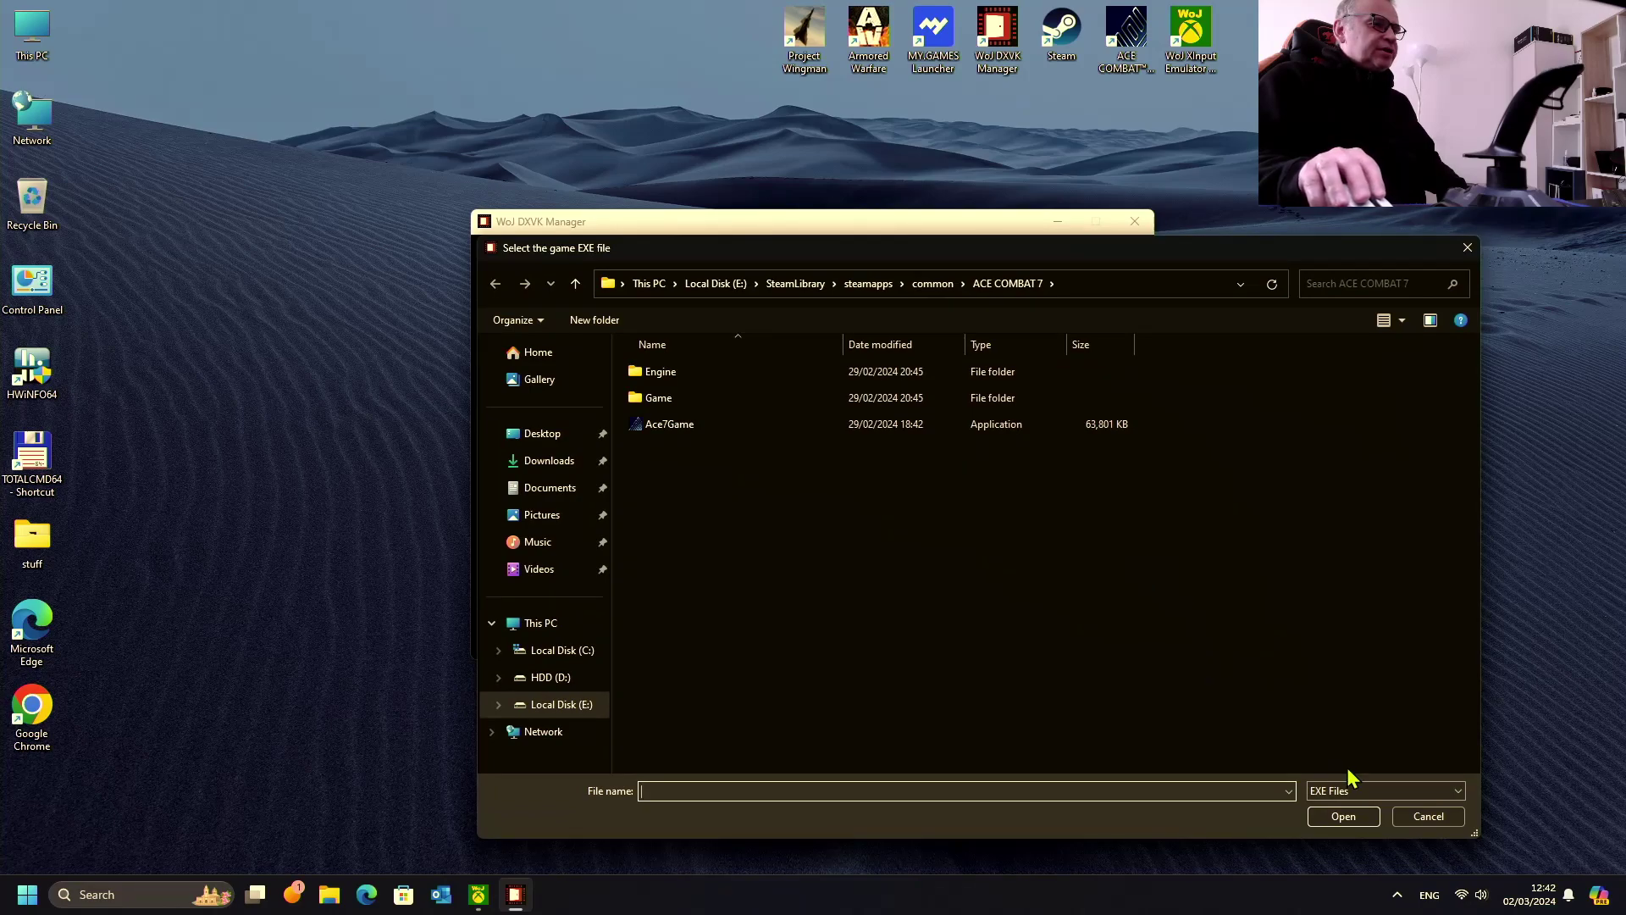
{"action": "left_click", "coordinate": [1399, 816]}
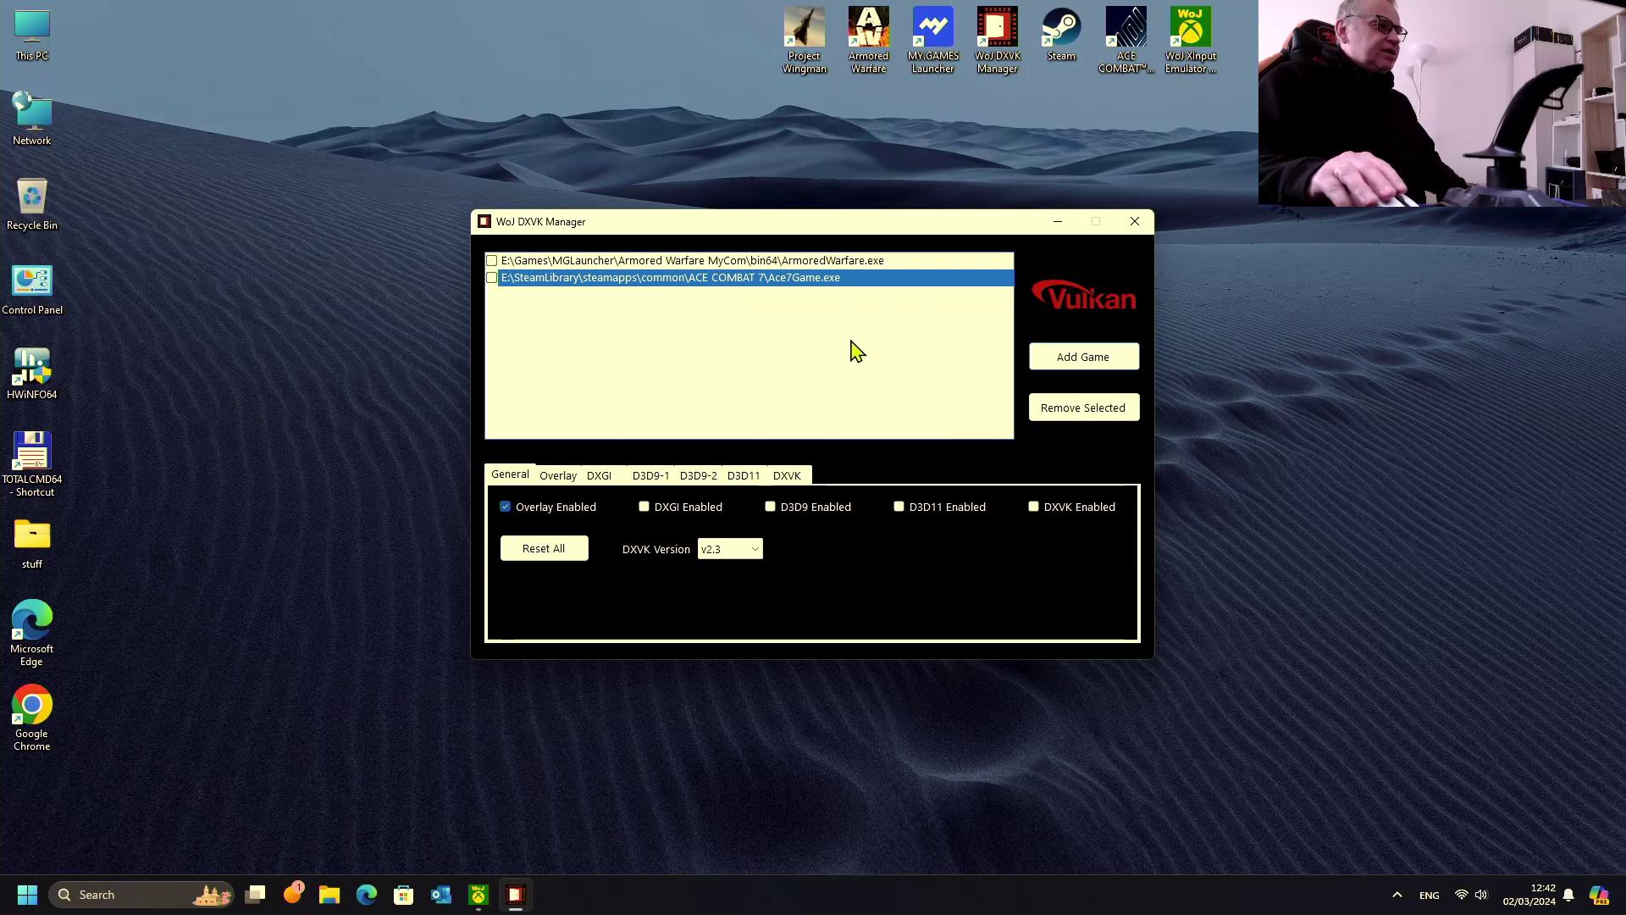
{"action": "left_click", "coordinate": [801, 266]}
Reselect Ace7Game.exe, reset it to defaults, and tick DXGI, D3D11 and DXVK Enabled.
{"action": "left_click", "coordinate": [801, 277]}
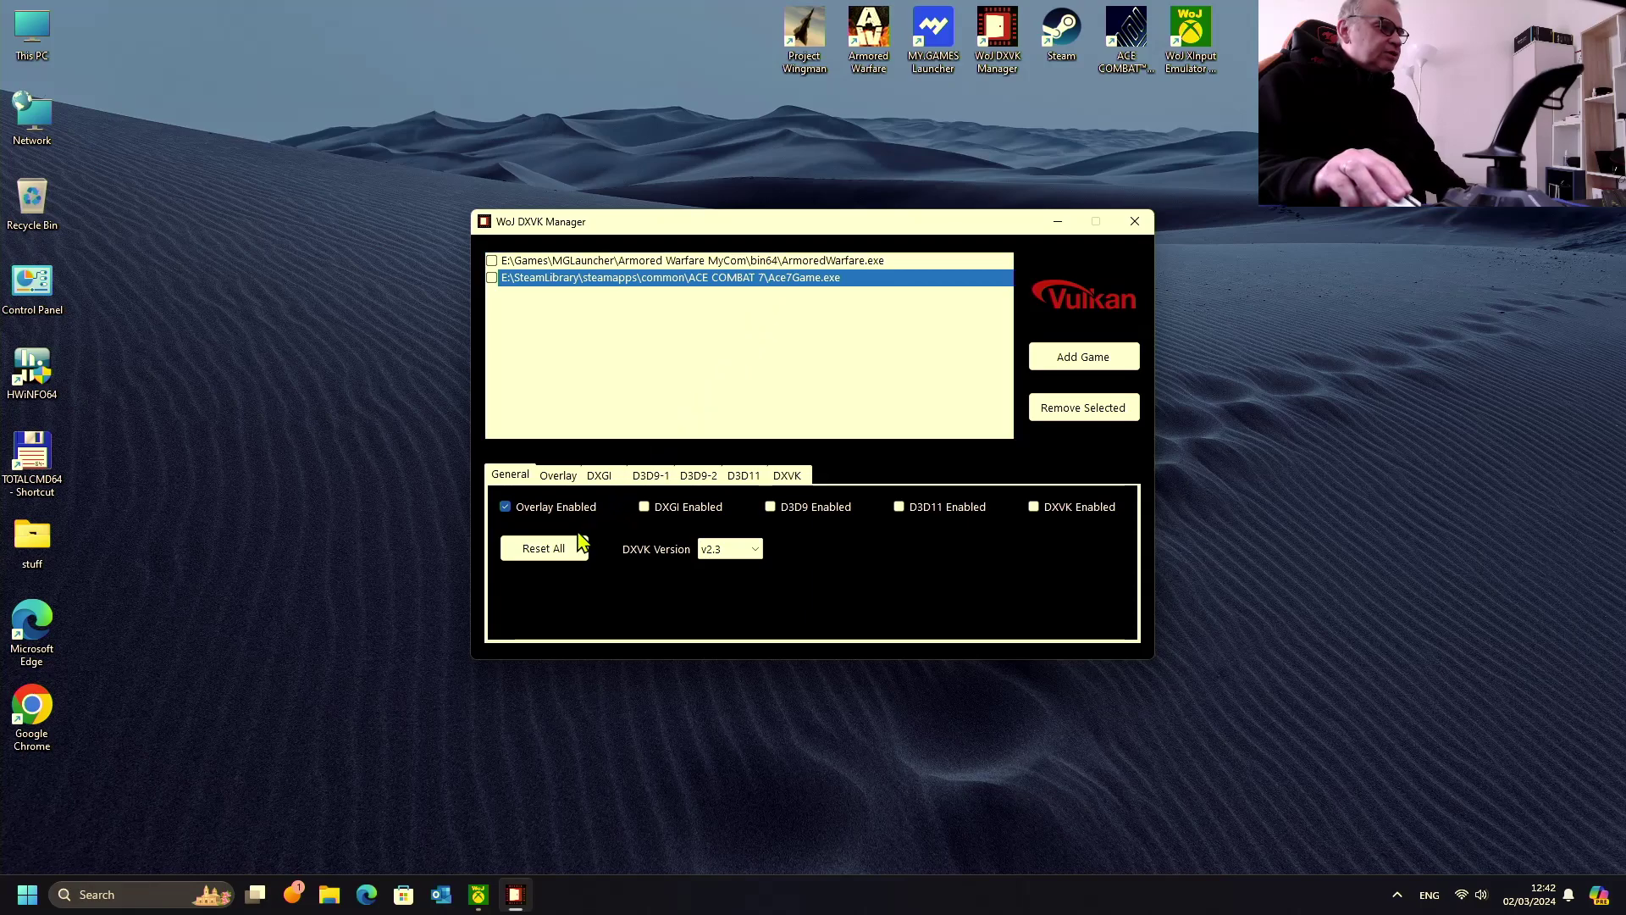
{"action": "left_click", "coordinate": [565, 550]}
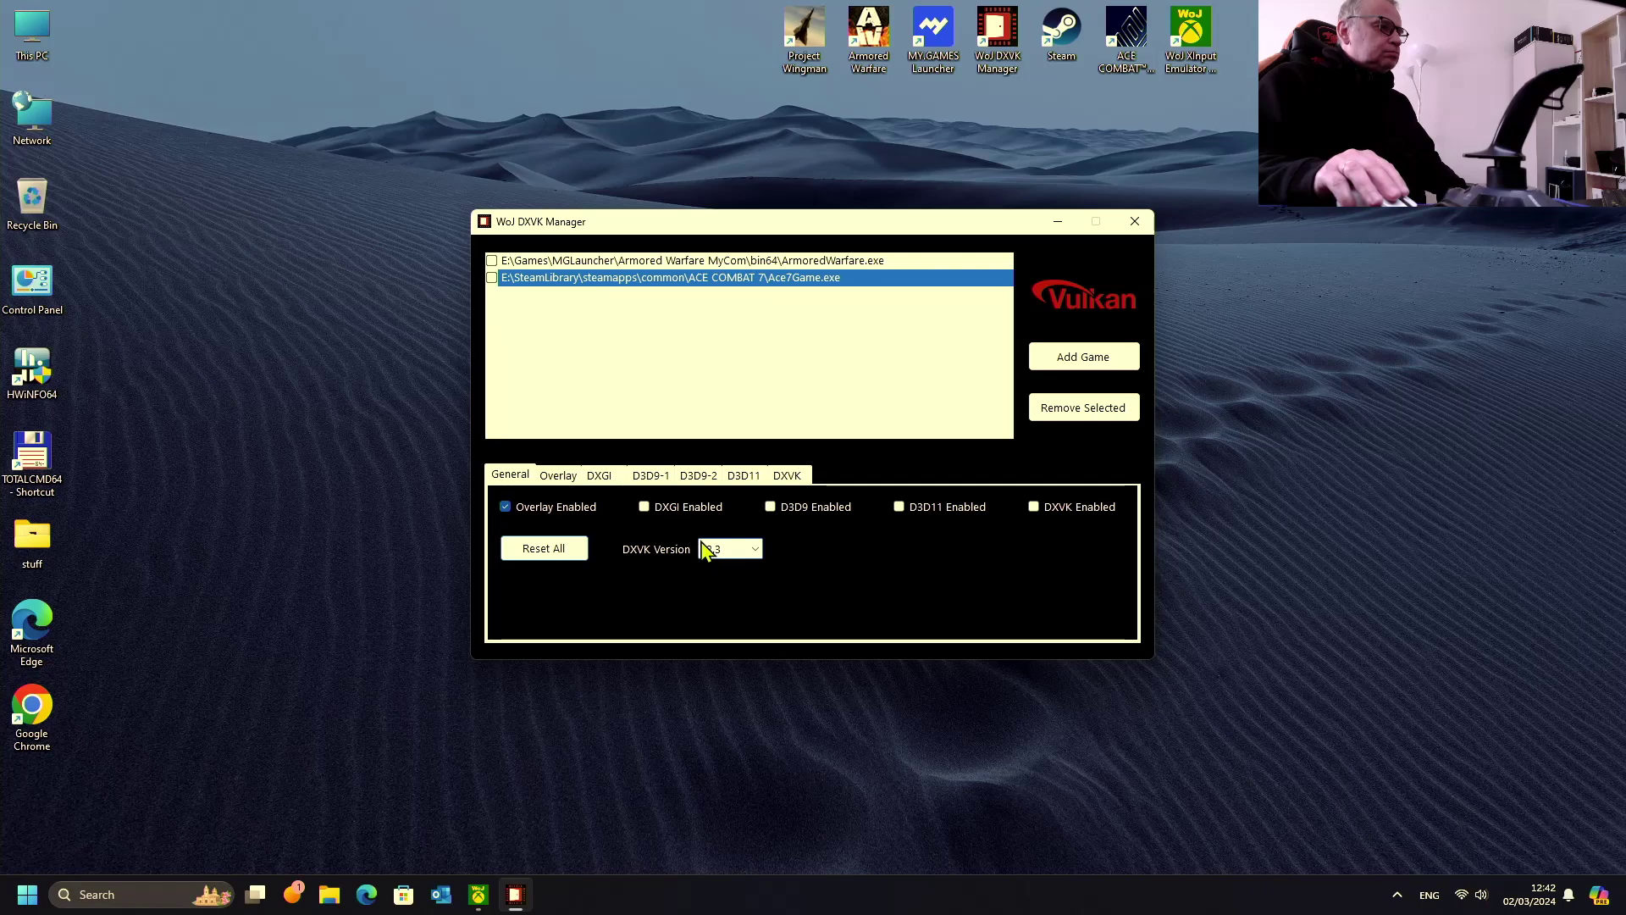
{"action": "left_click", "coordinate": [656, 510]}
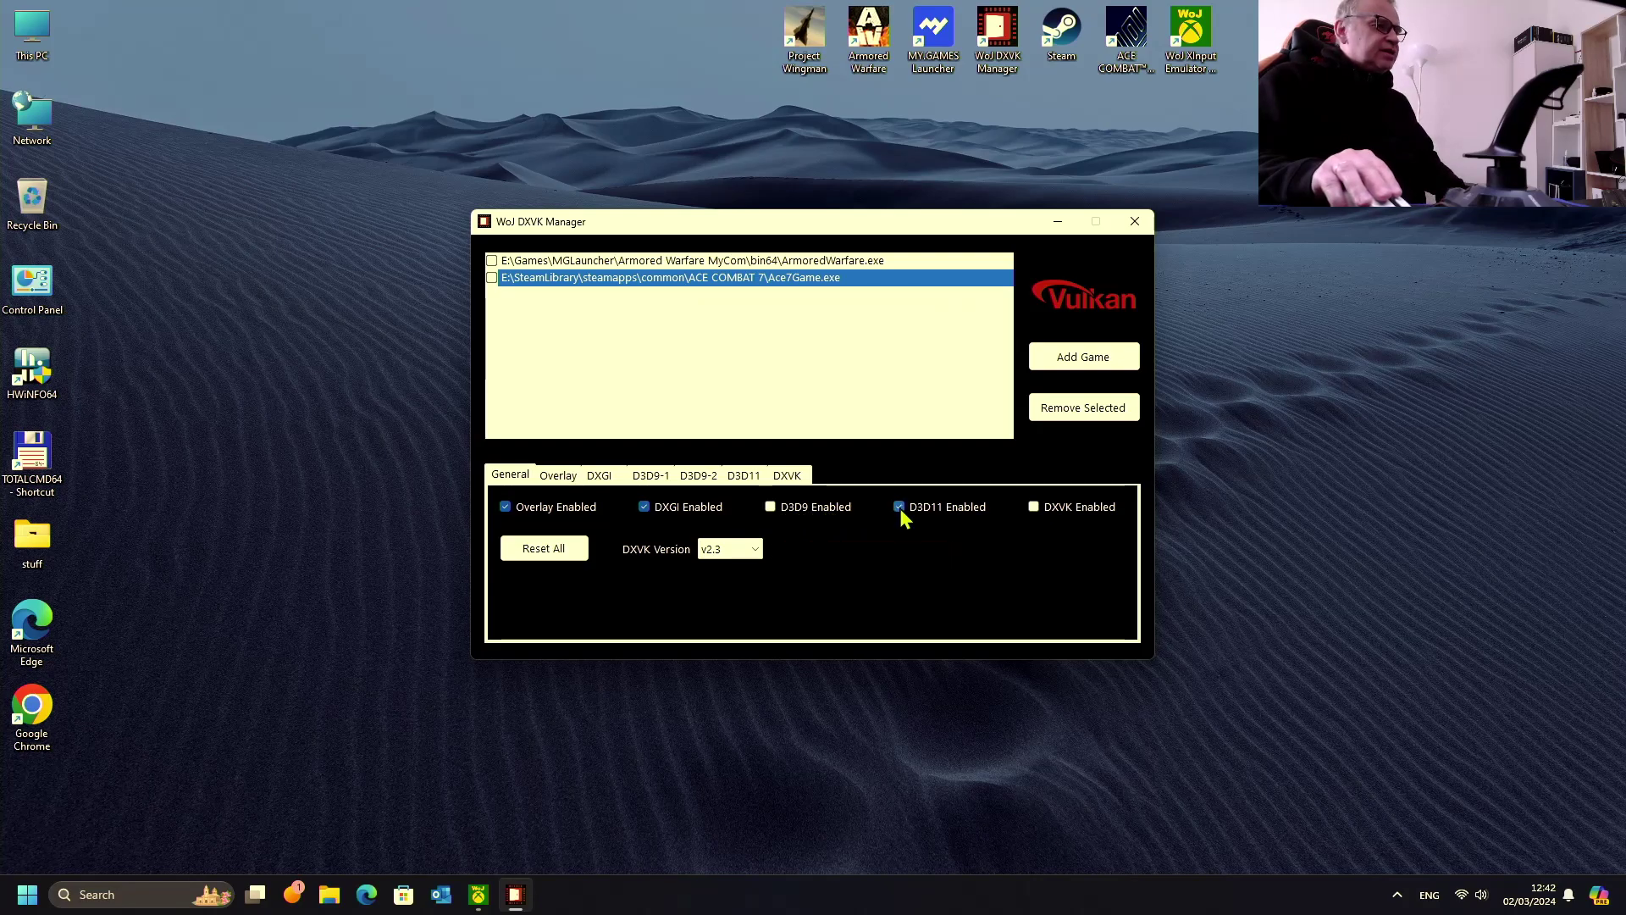
{"action": "left_click", "coordinate": [1034, 506]}
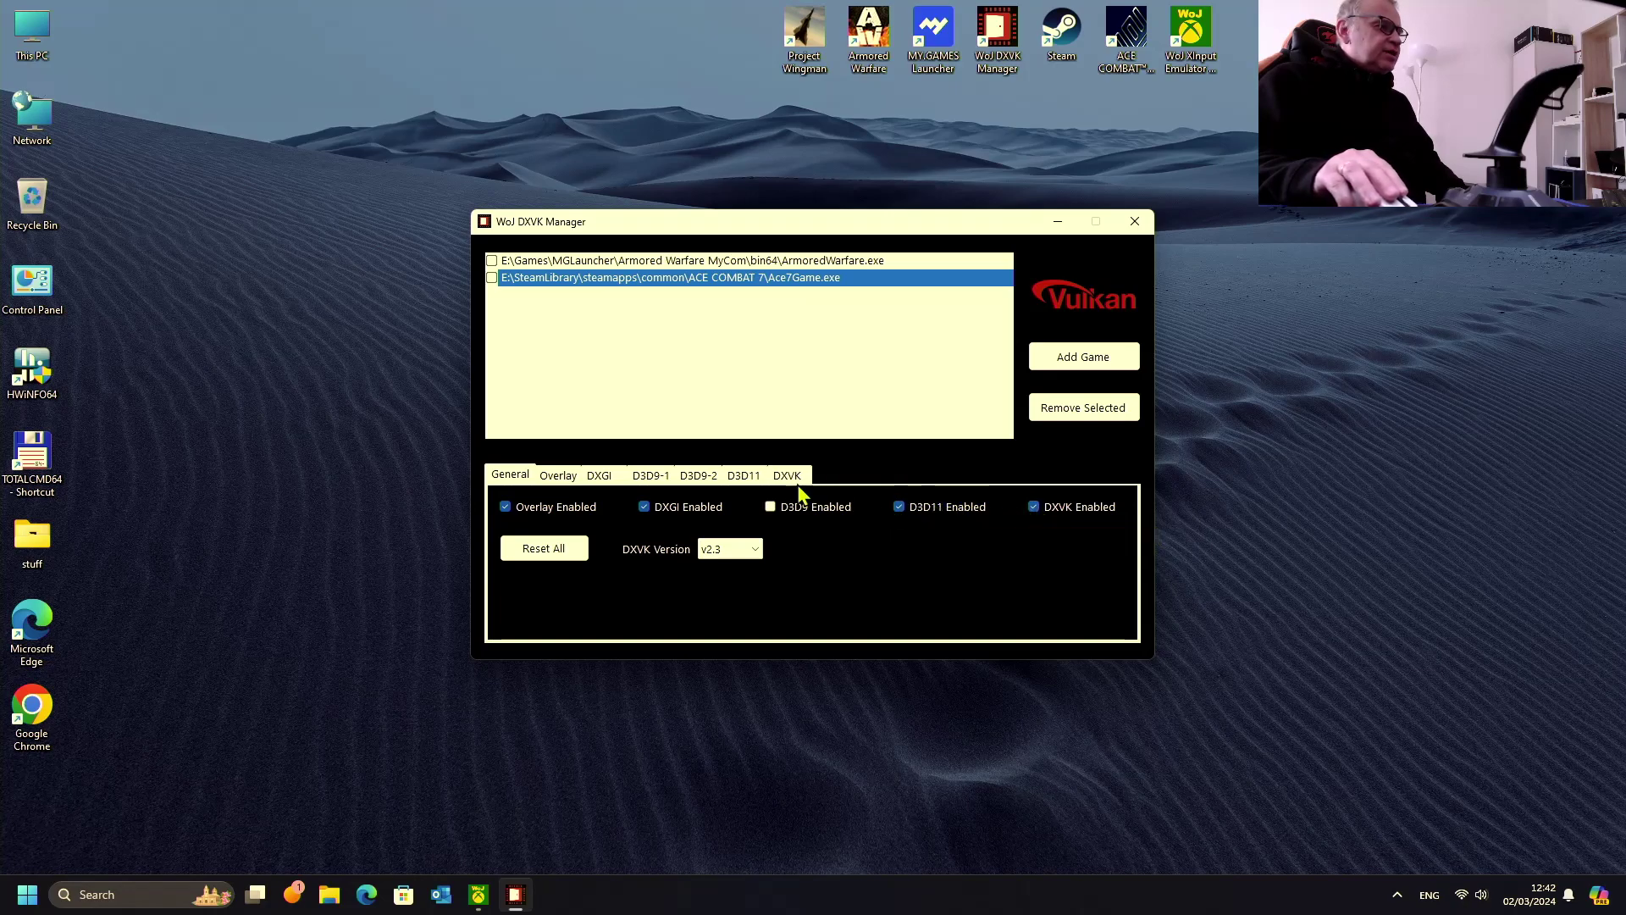
On the Overlay tab, show FPS, CPU, VRAM and GPU load.
{"action": "left_click", "coordinate": [573, 477]}
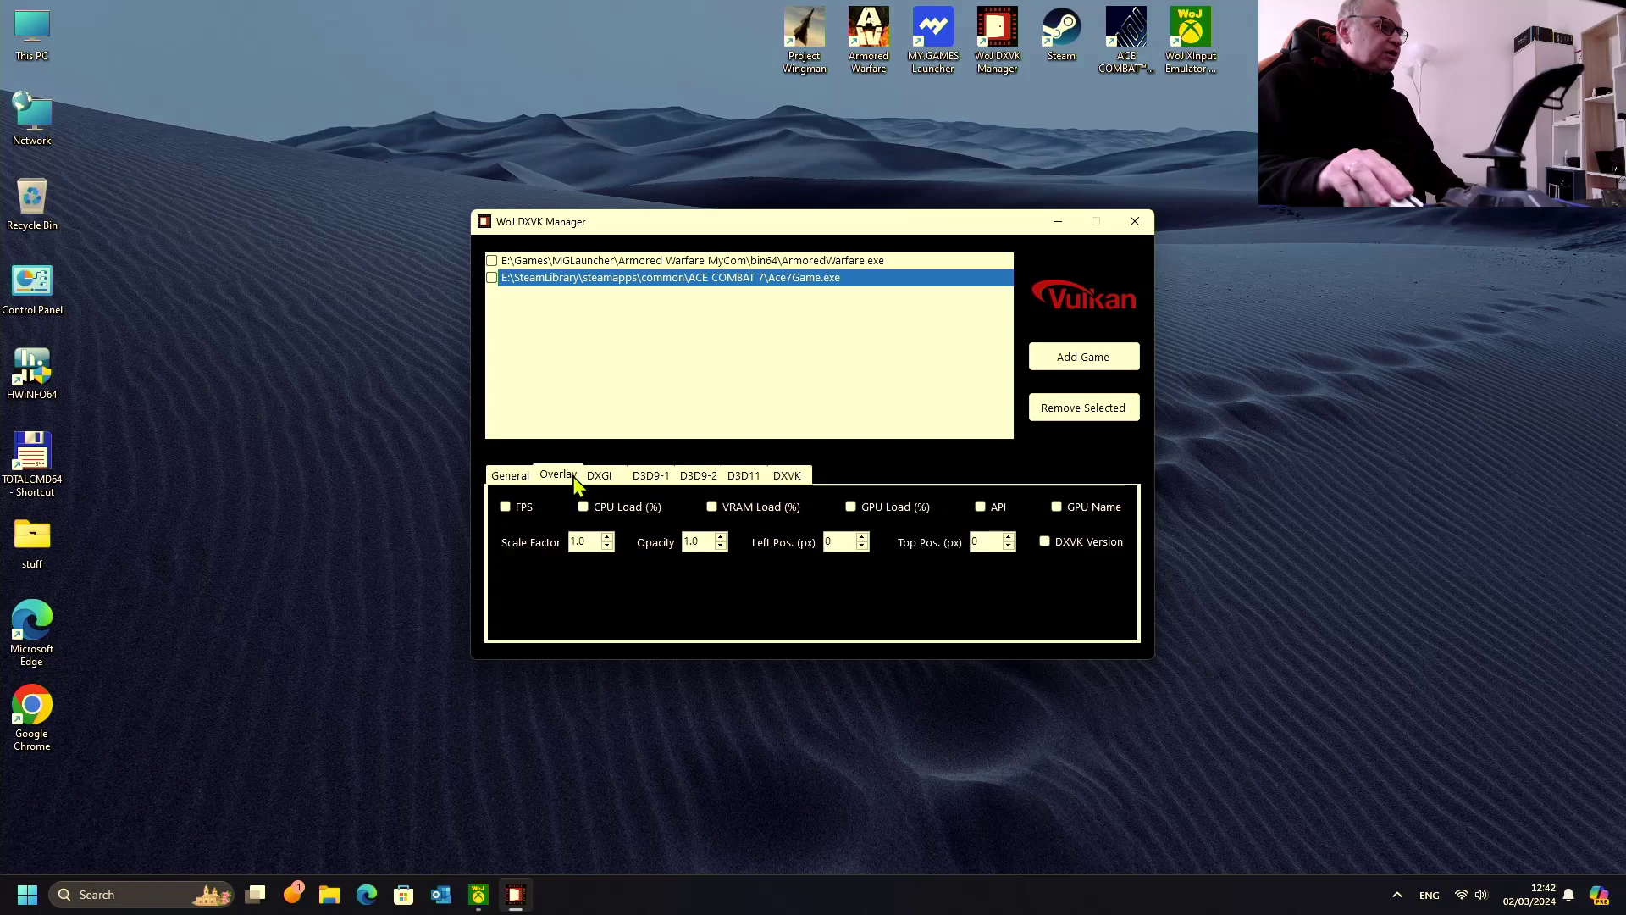
{"action": "left_click", "coordinate": [511, 506]}
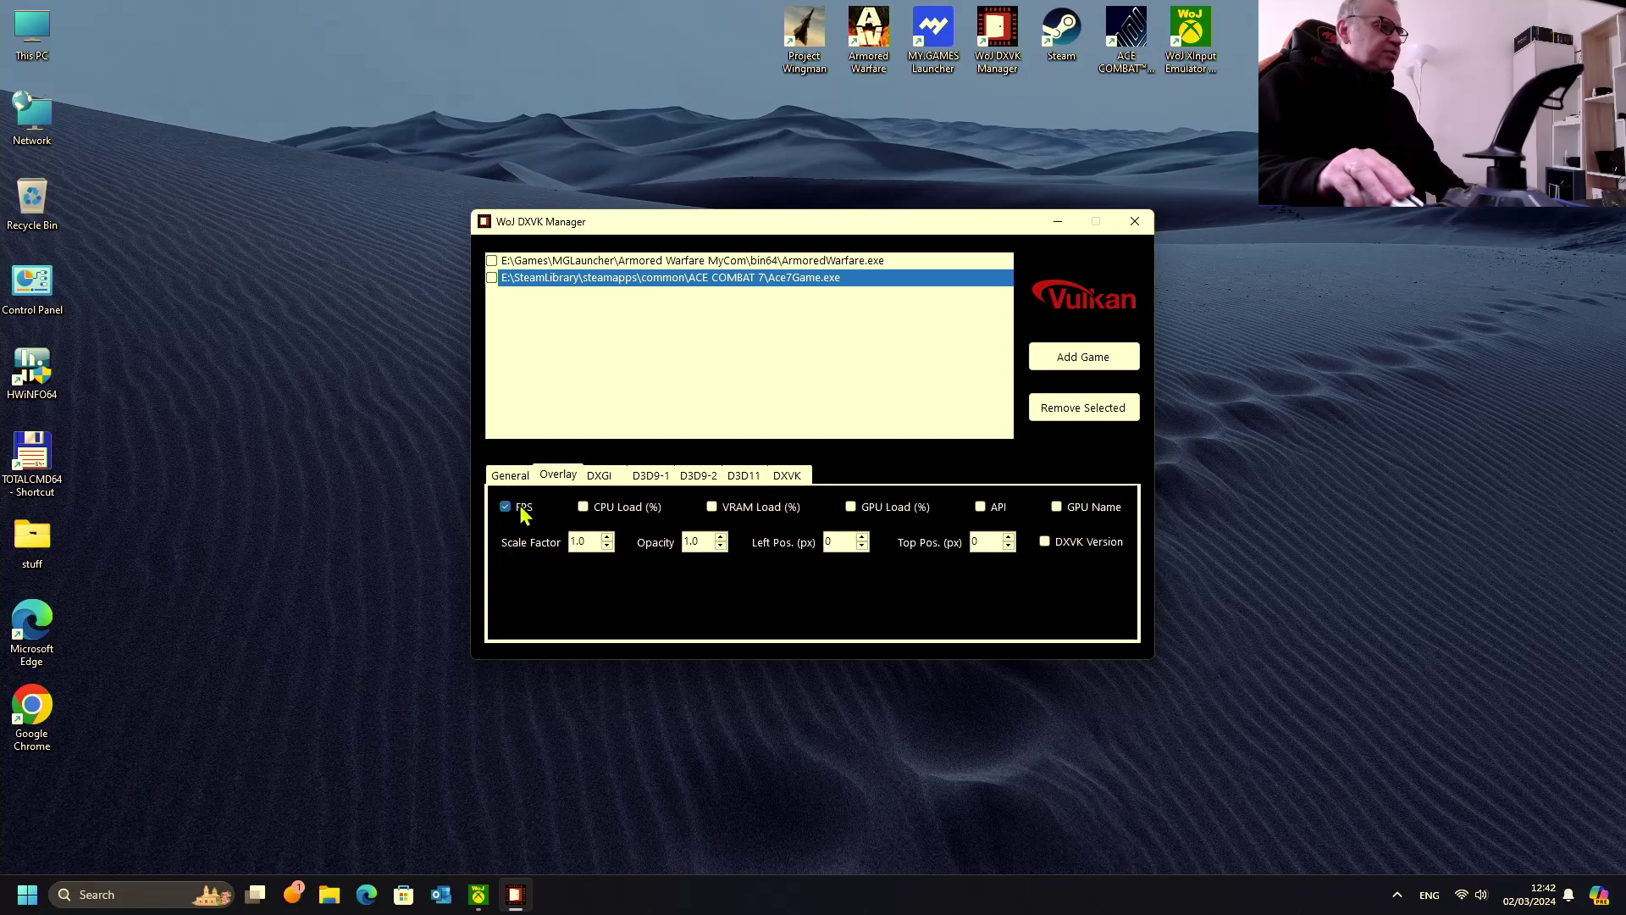
{"action": "left_click", "coordinate": [583, 507]}
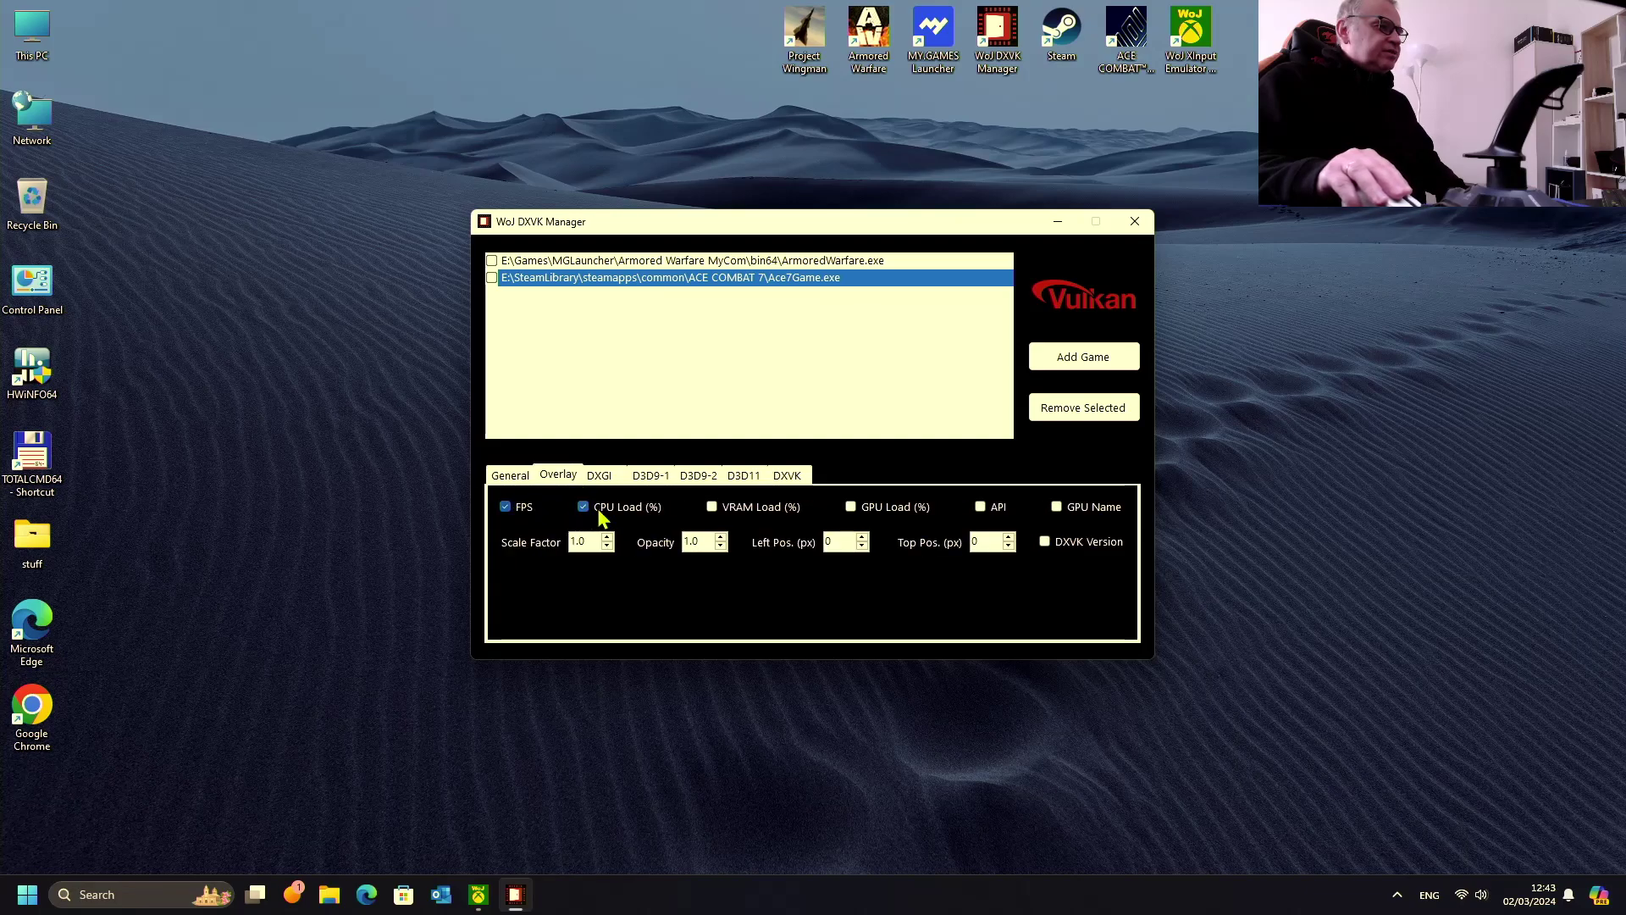
{"action": "left_click", "coordinate": [711, 509]}
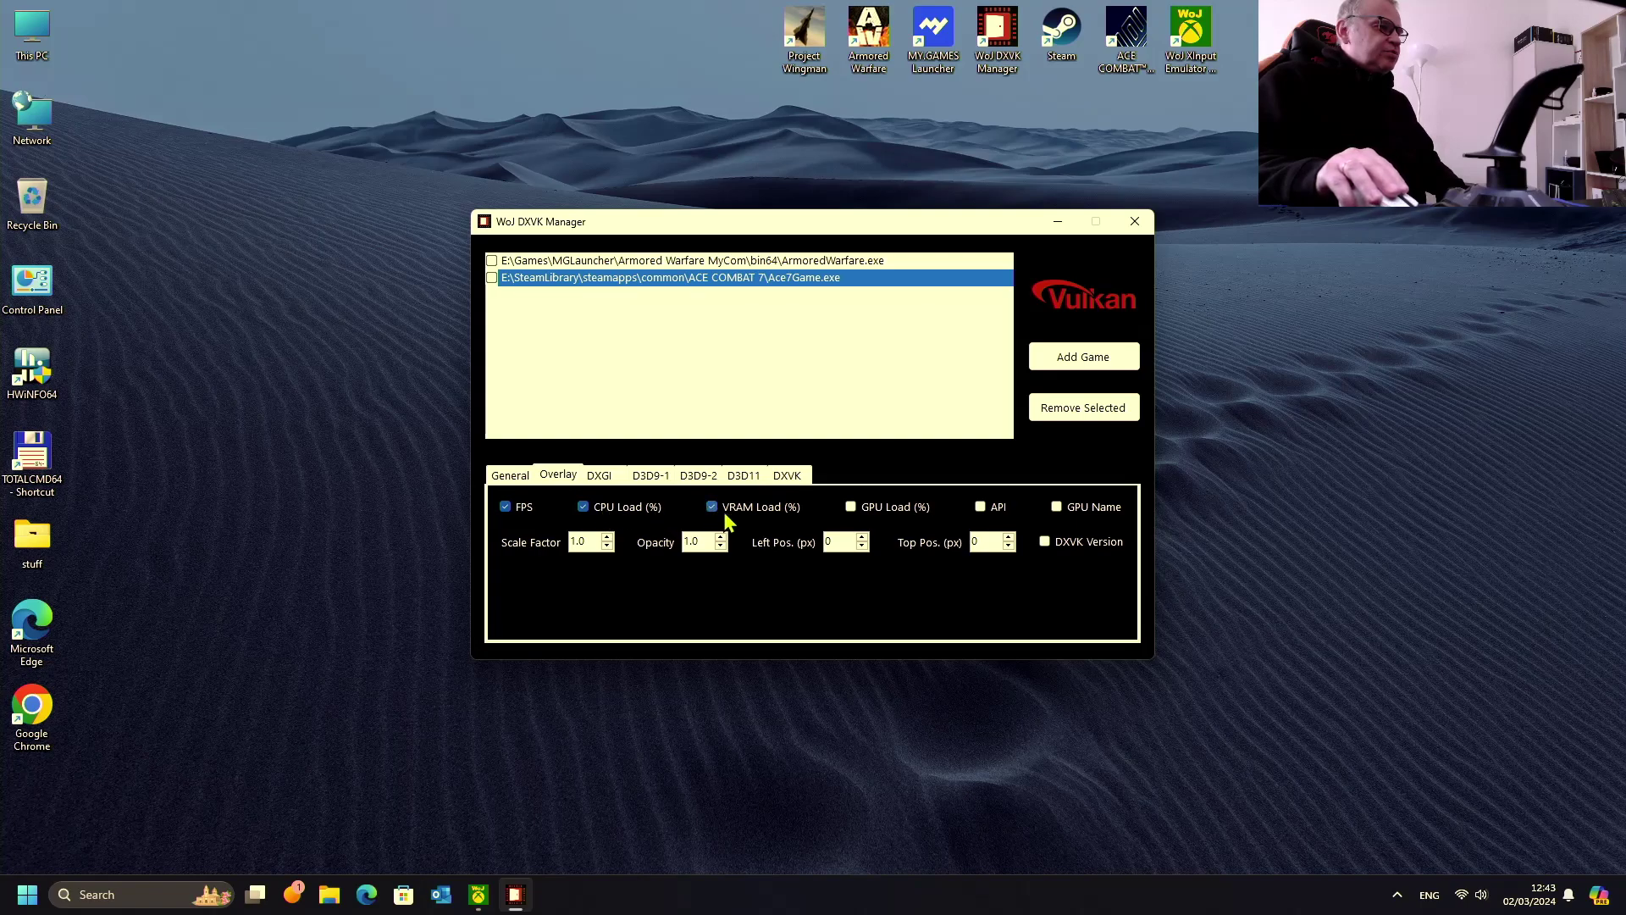
{"action": "left_click", "coordinate": [850, 507]}
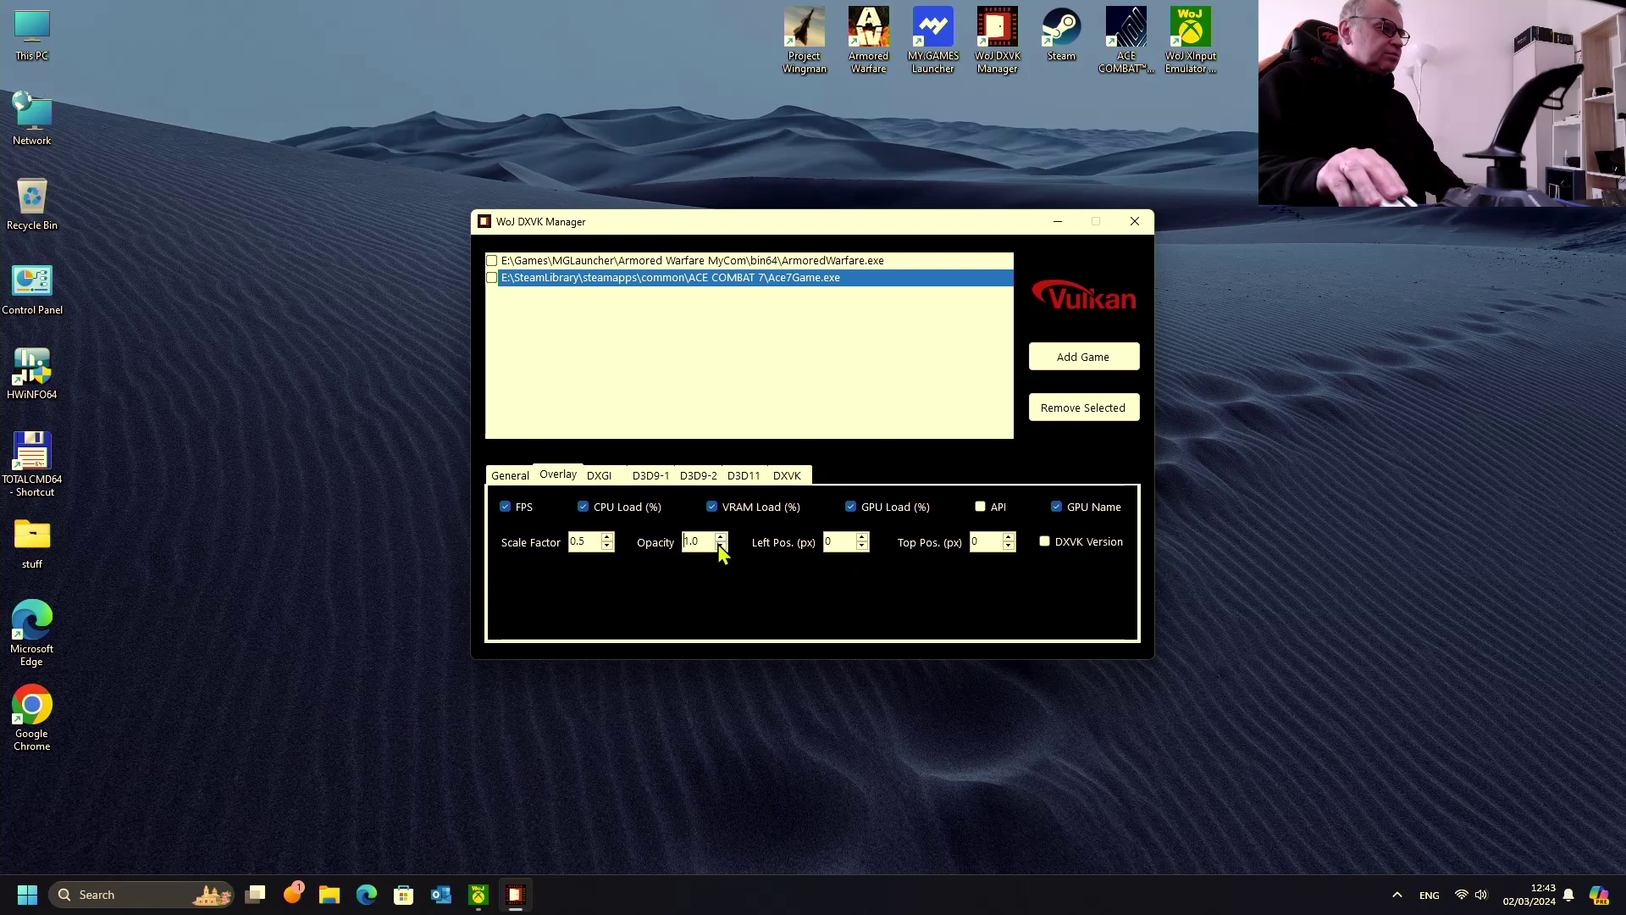
Set the overlay to scale 1.2, opacity 0.5, left 10 px and top 200 px.
{"action": "left_click", "coordinate": [608, 538]}
{"action": "left_click", "coordinate": [607, 537]}
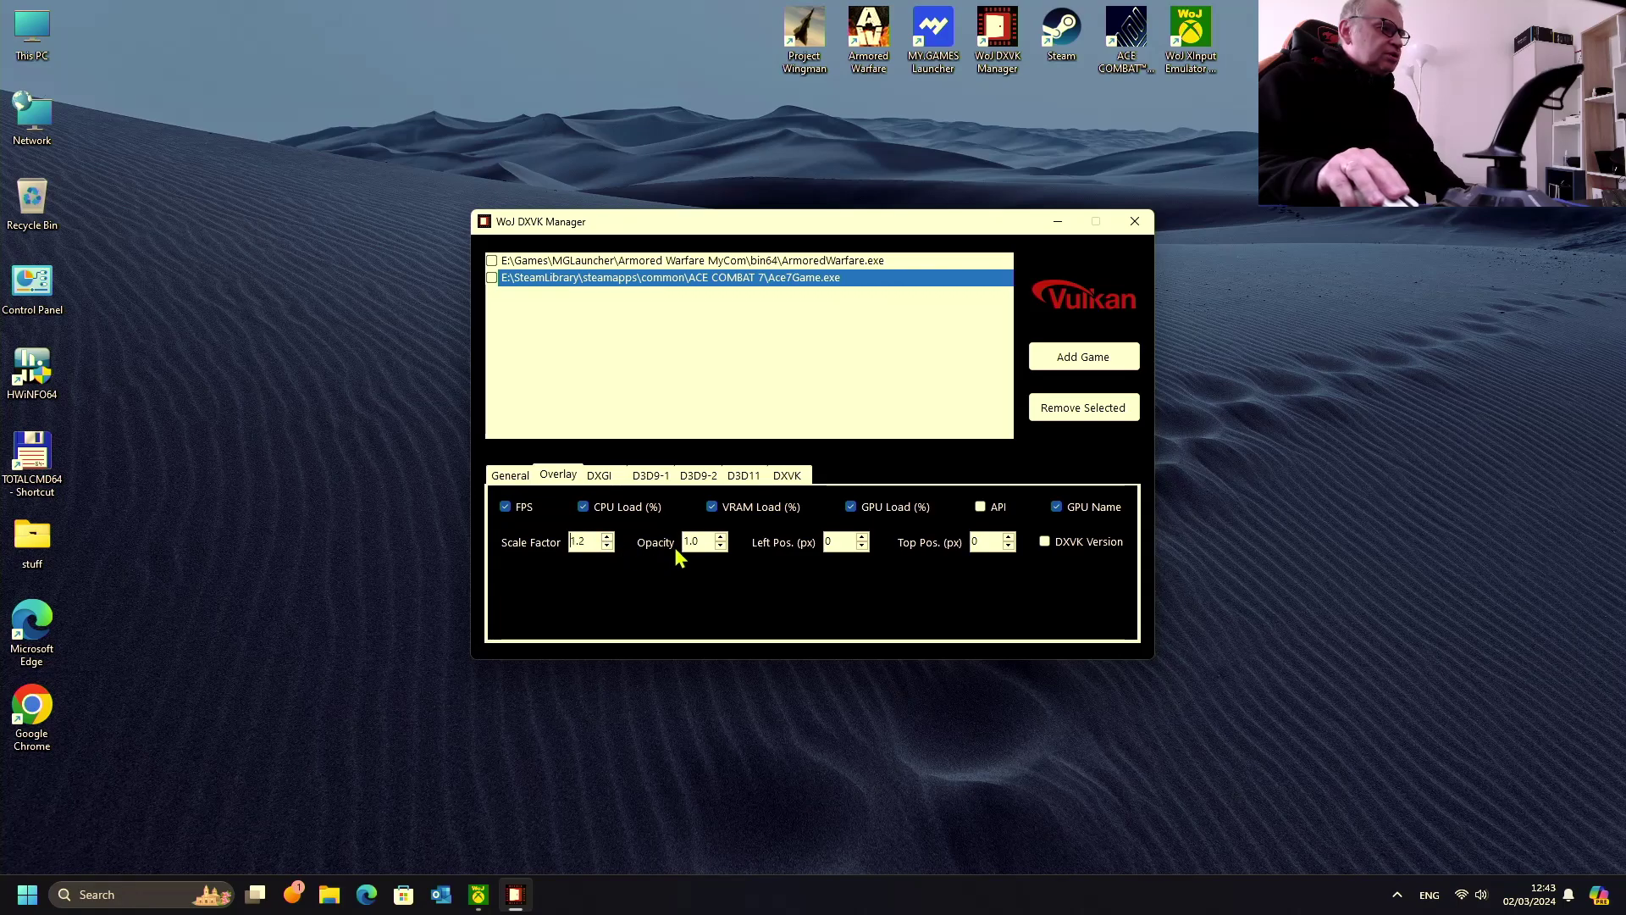
{"action": "left_click", "coordinate": [720, 547]}
{"action": "left_click", "coordinate": [721, 547]}
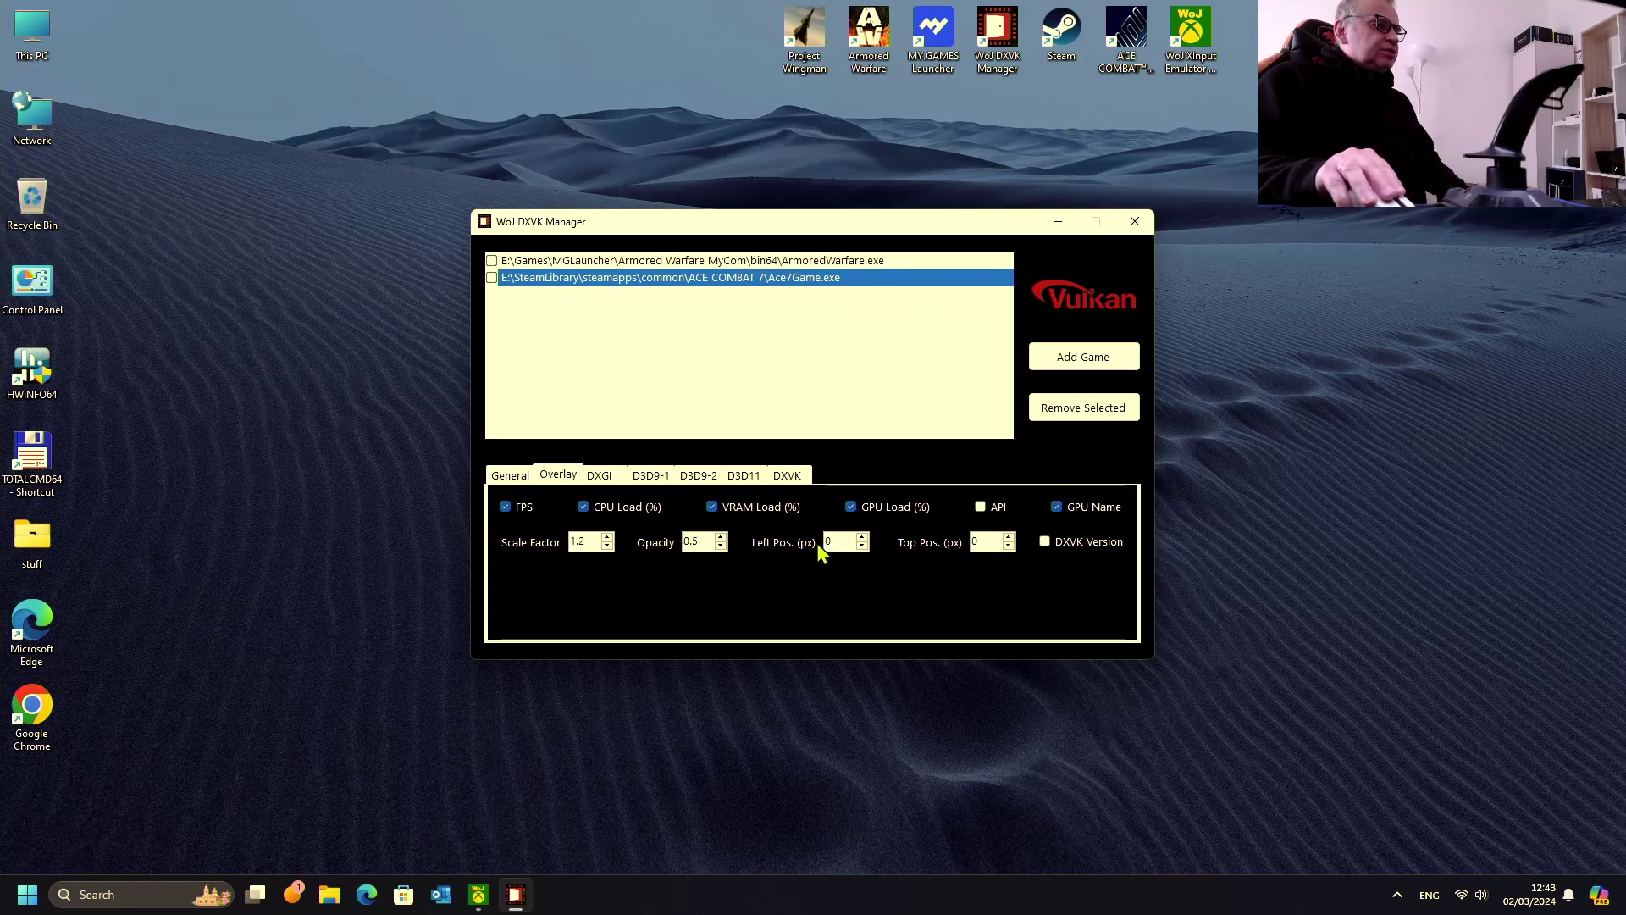
{"action": "left_click", "coordinate": [860, 538]}
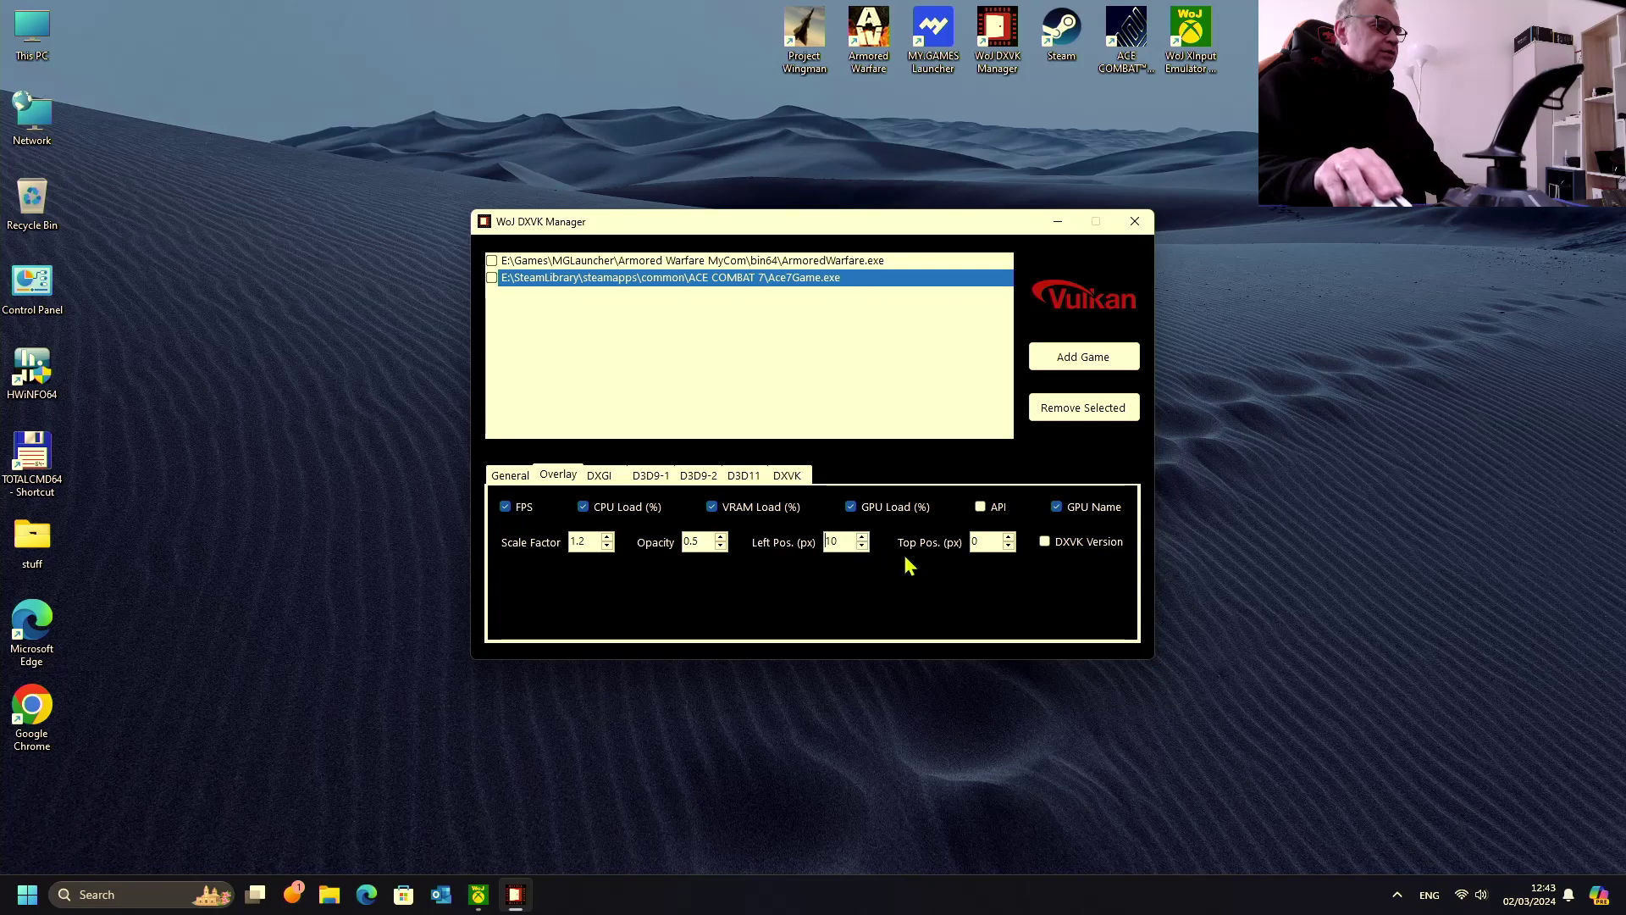
{"action": "left_click", "coordinate": [973, 544]}
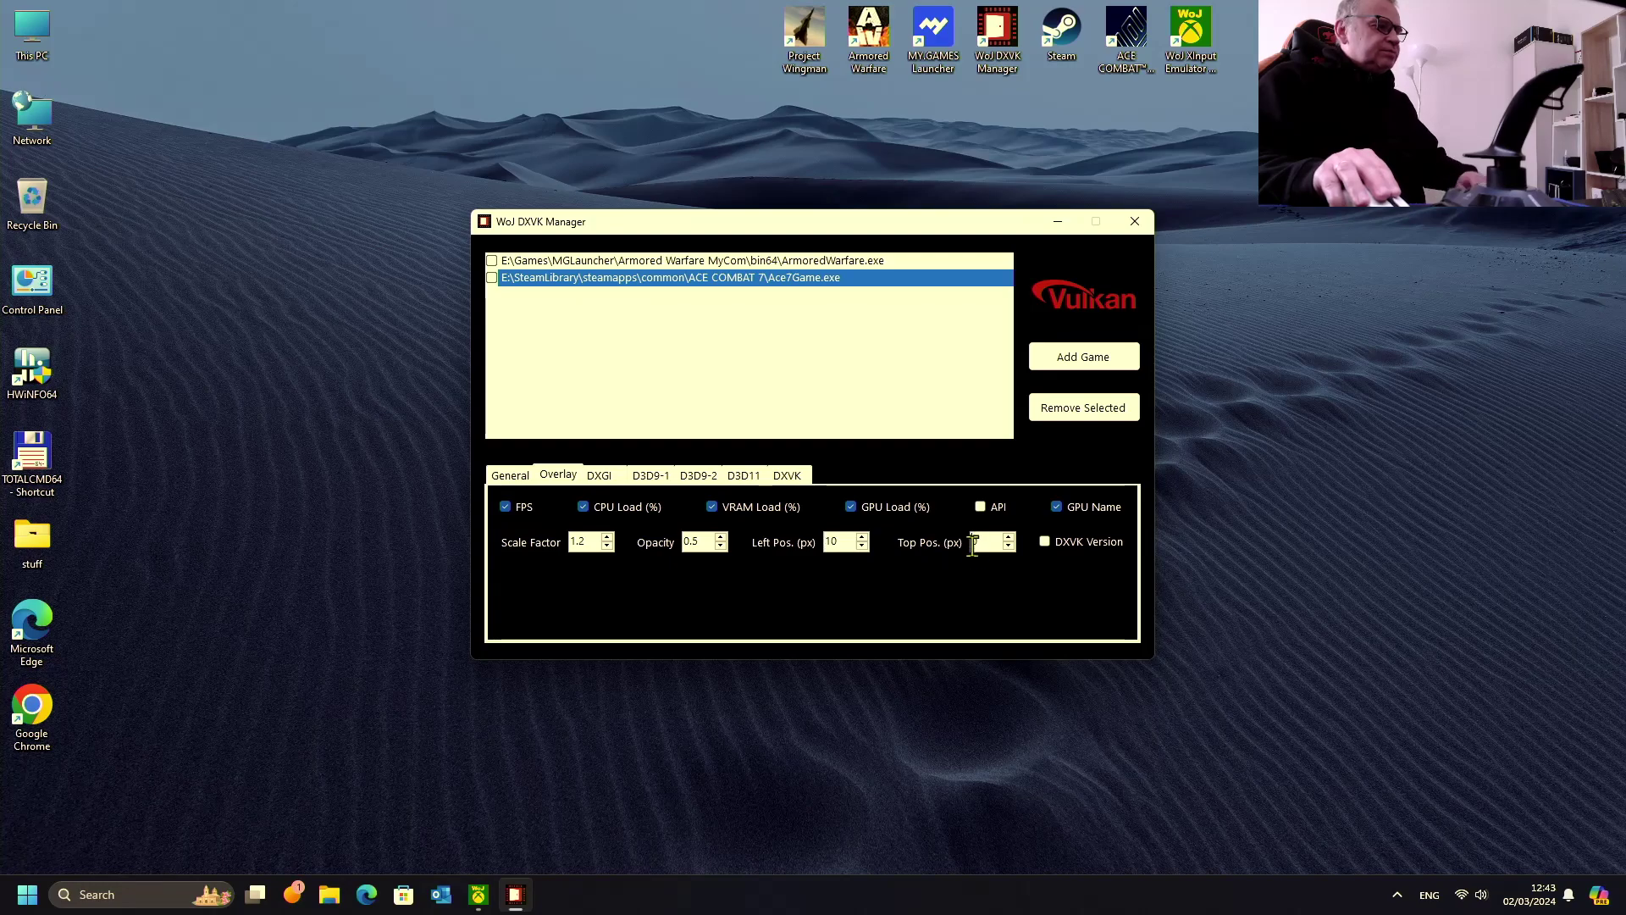
{"action": "type", "text": "200"}
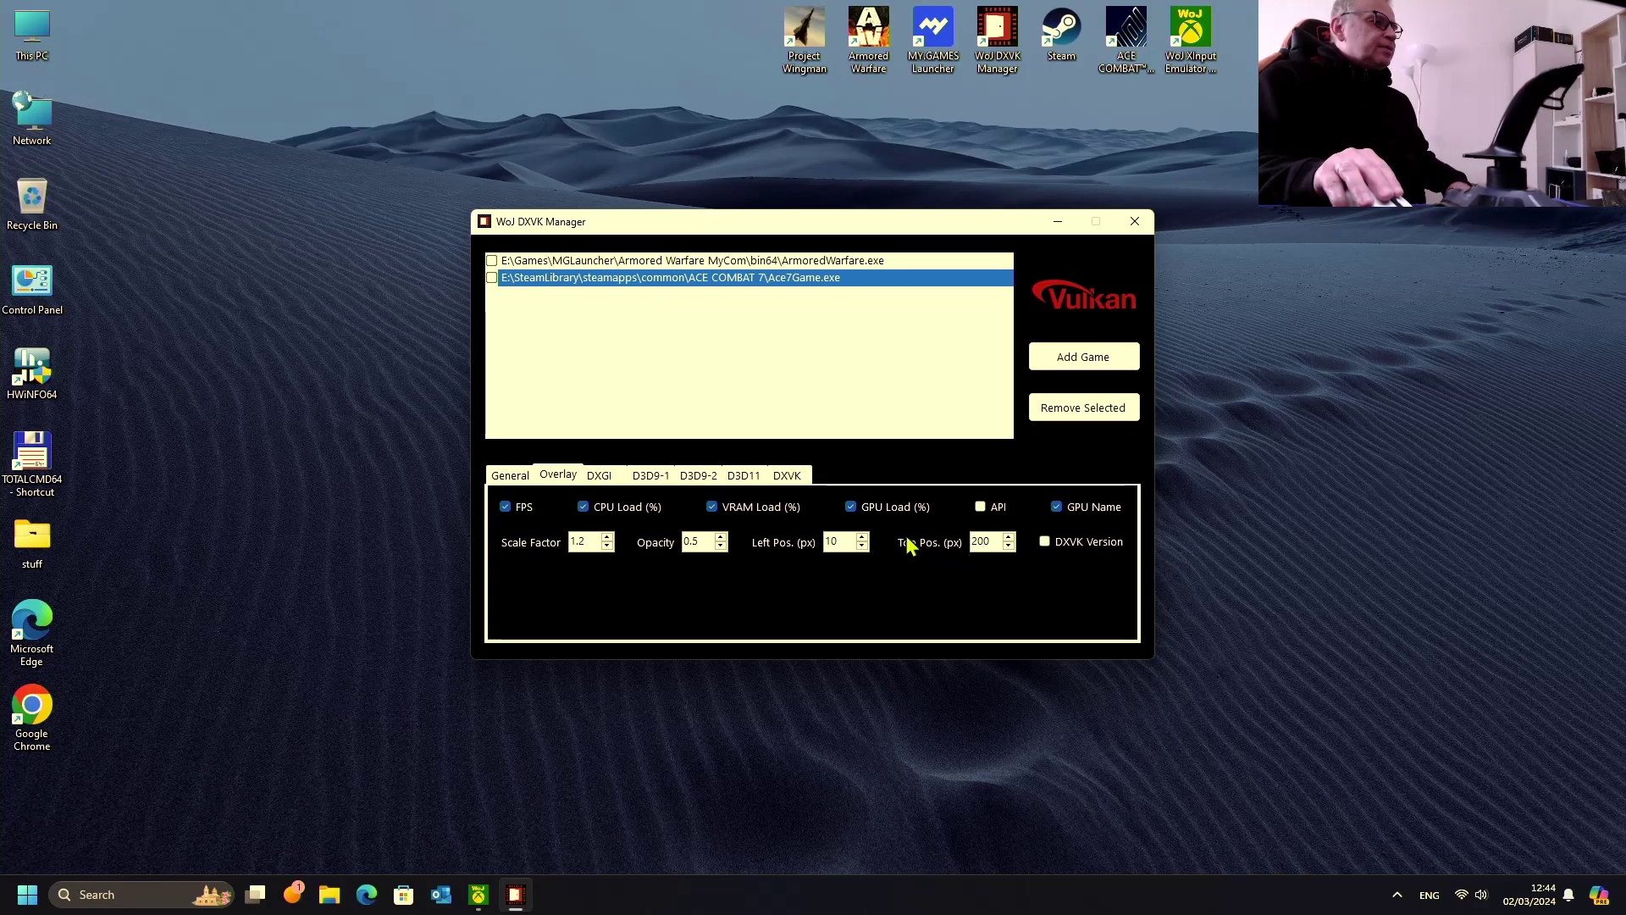
Look over the DXGI options and their tooltips, with hide-GPU settings on Auto and syncInterval -1.
{"action": "left_click", "coordinate": [616, 481]}
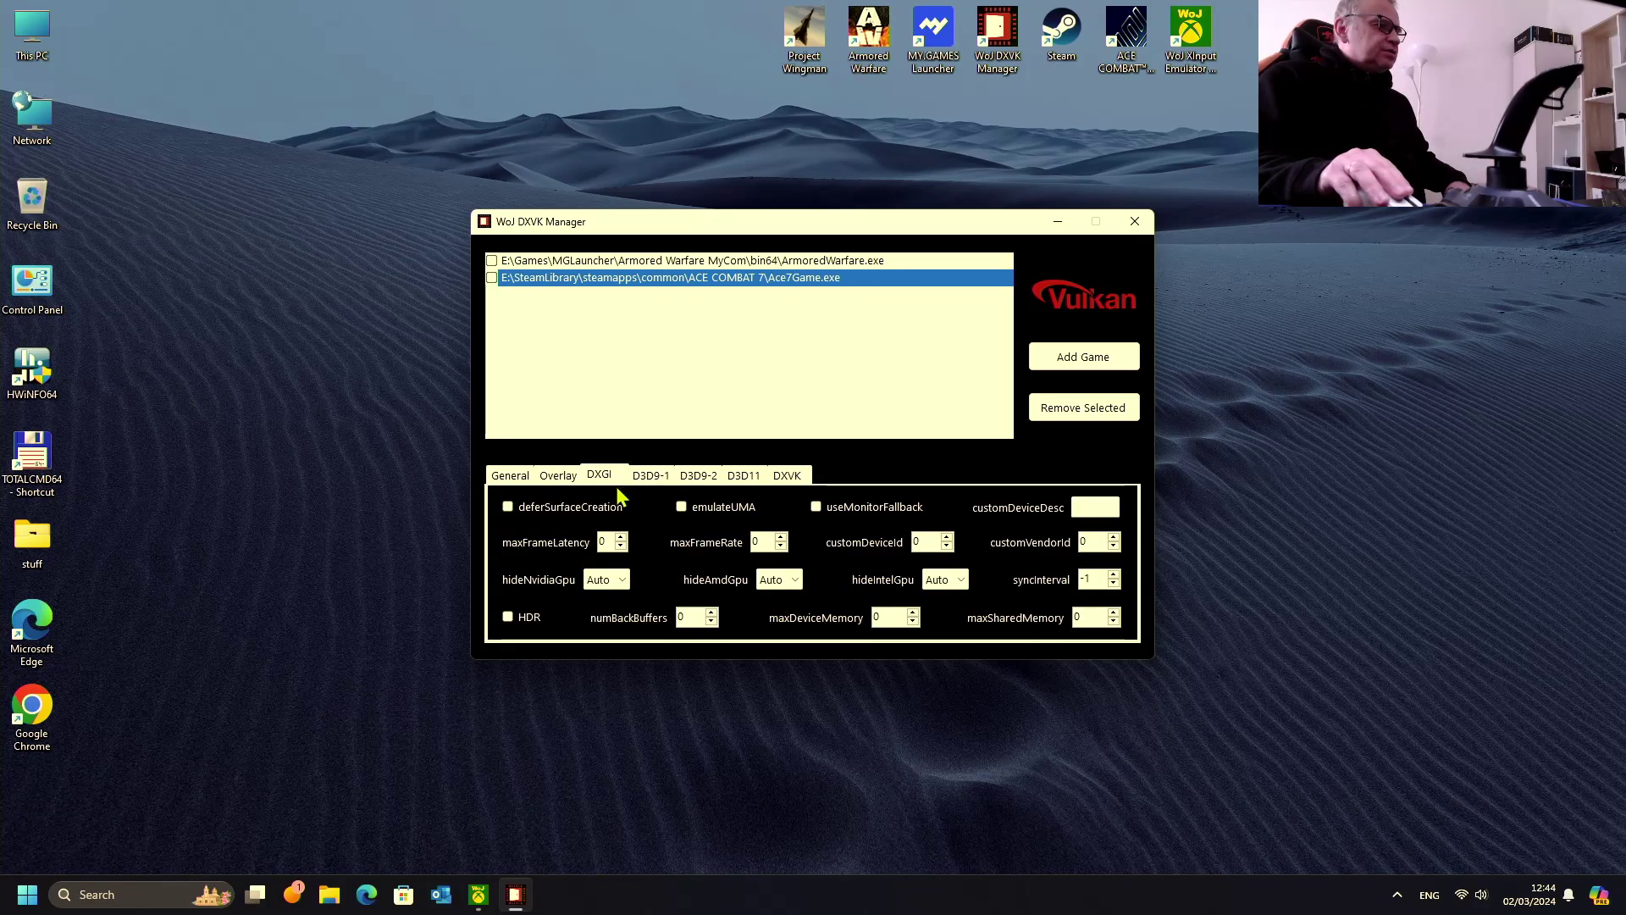
{"action": "mouse_move", "coordinate": [618, 512]}
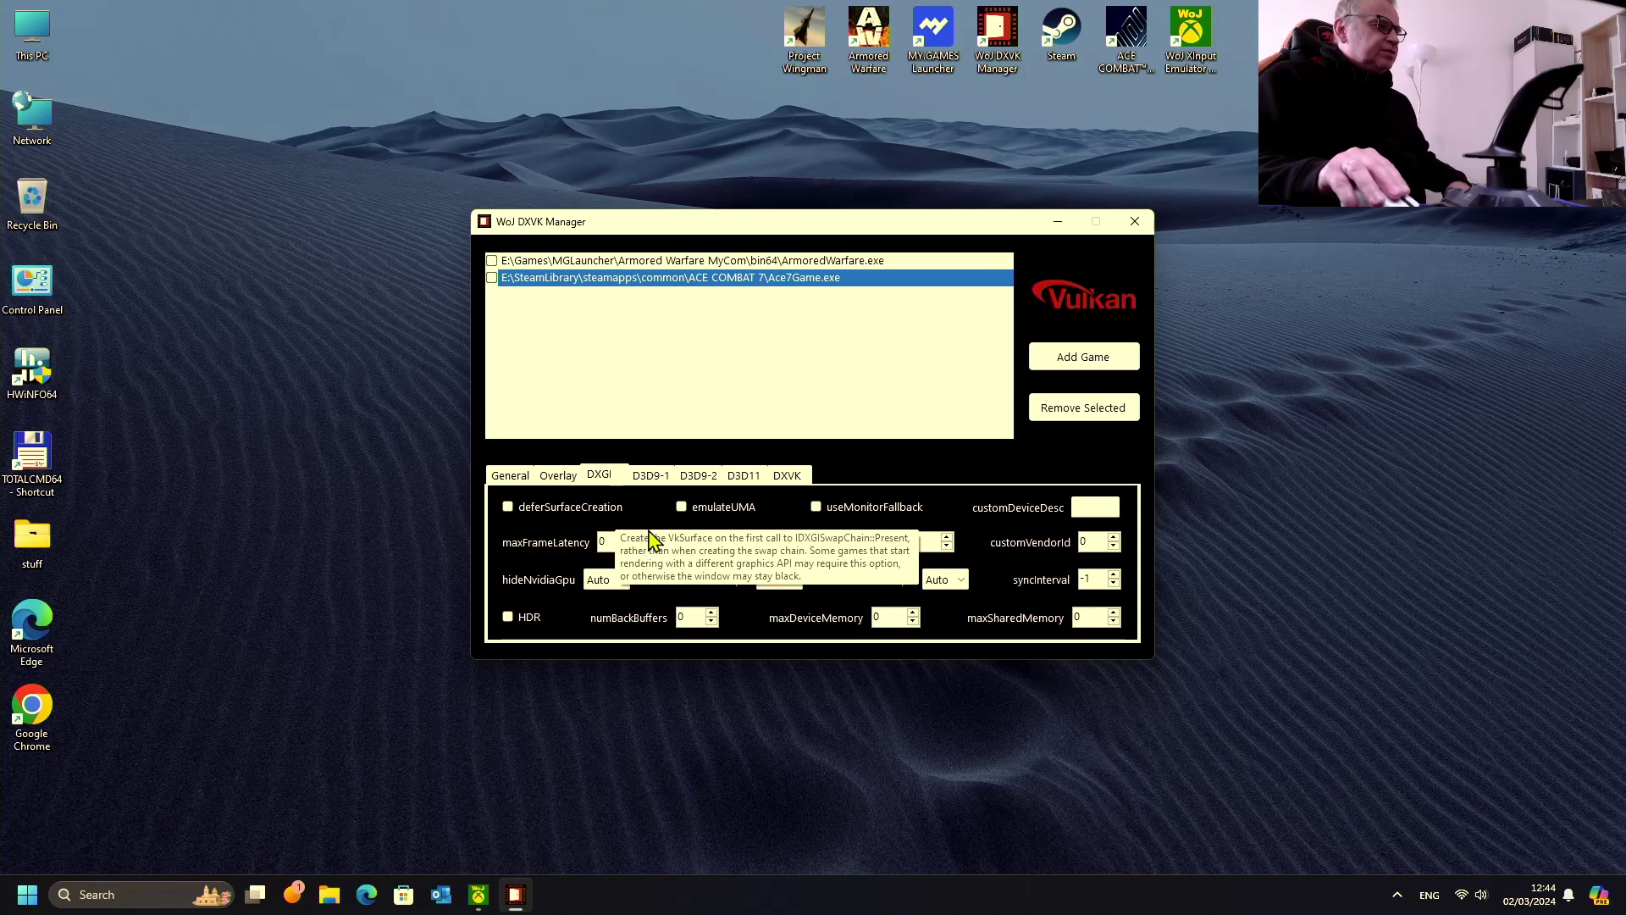
{"action": "mouse_move", "coordinate": [689, 512]}
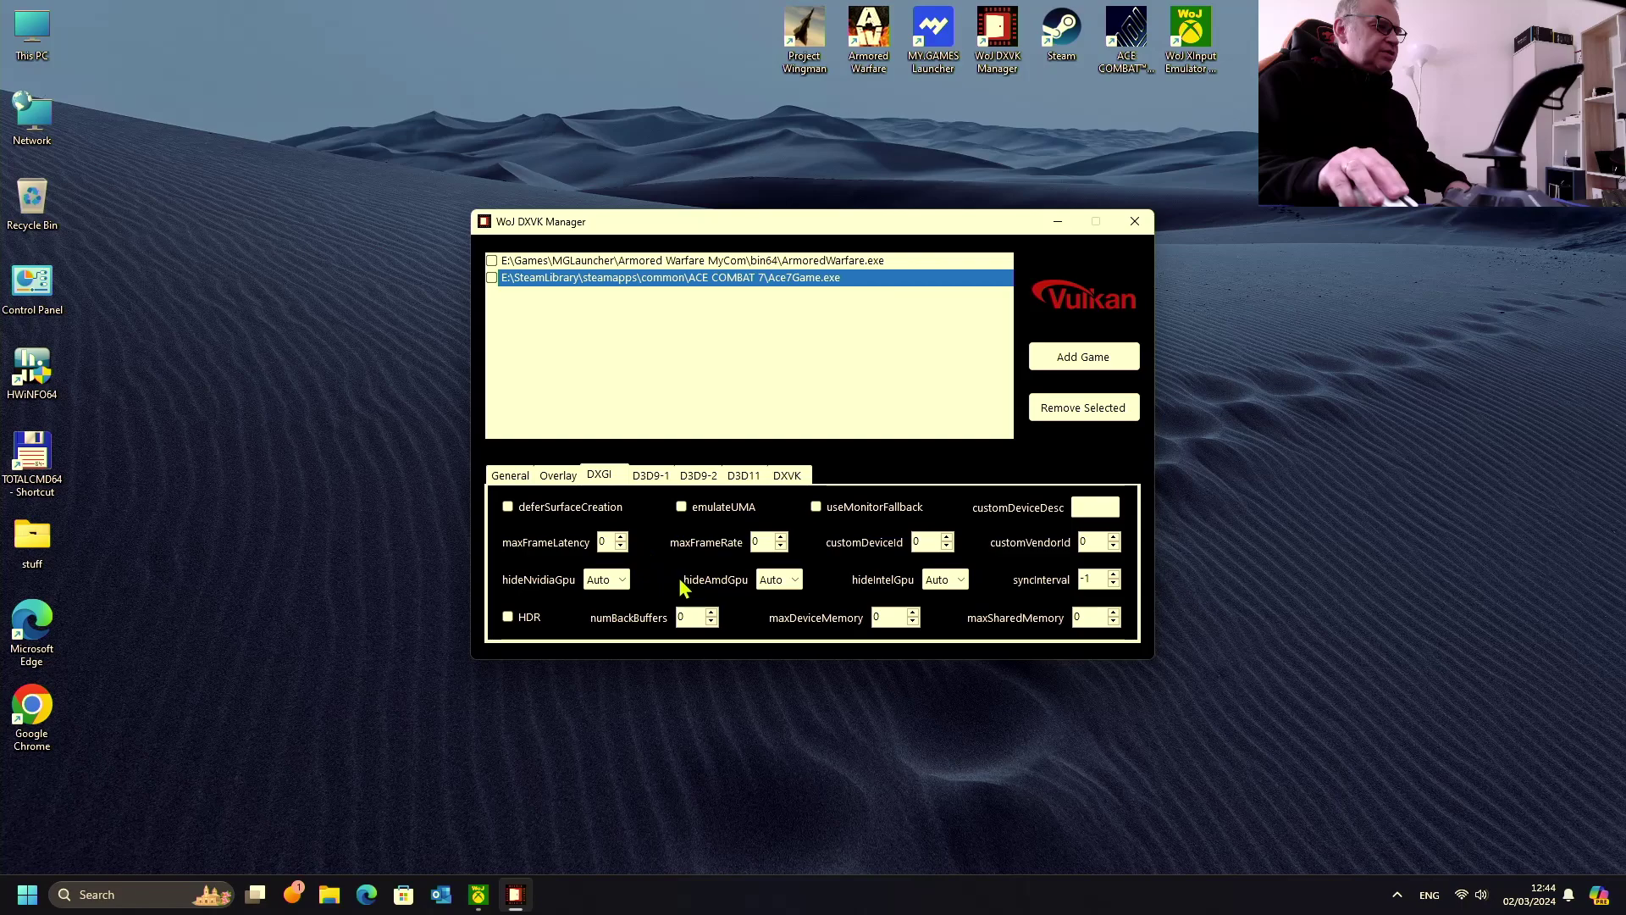
{"action": "mouse_move", "coordinate": [691, 586]}
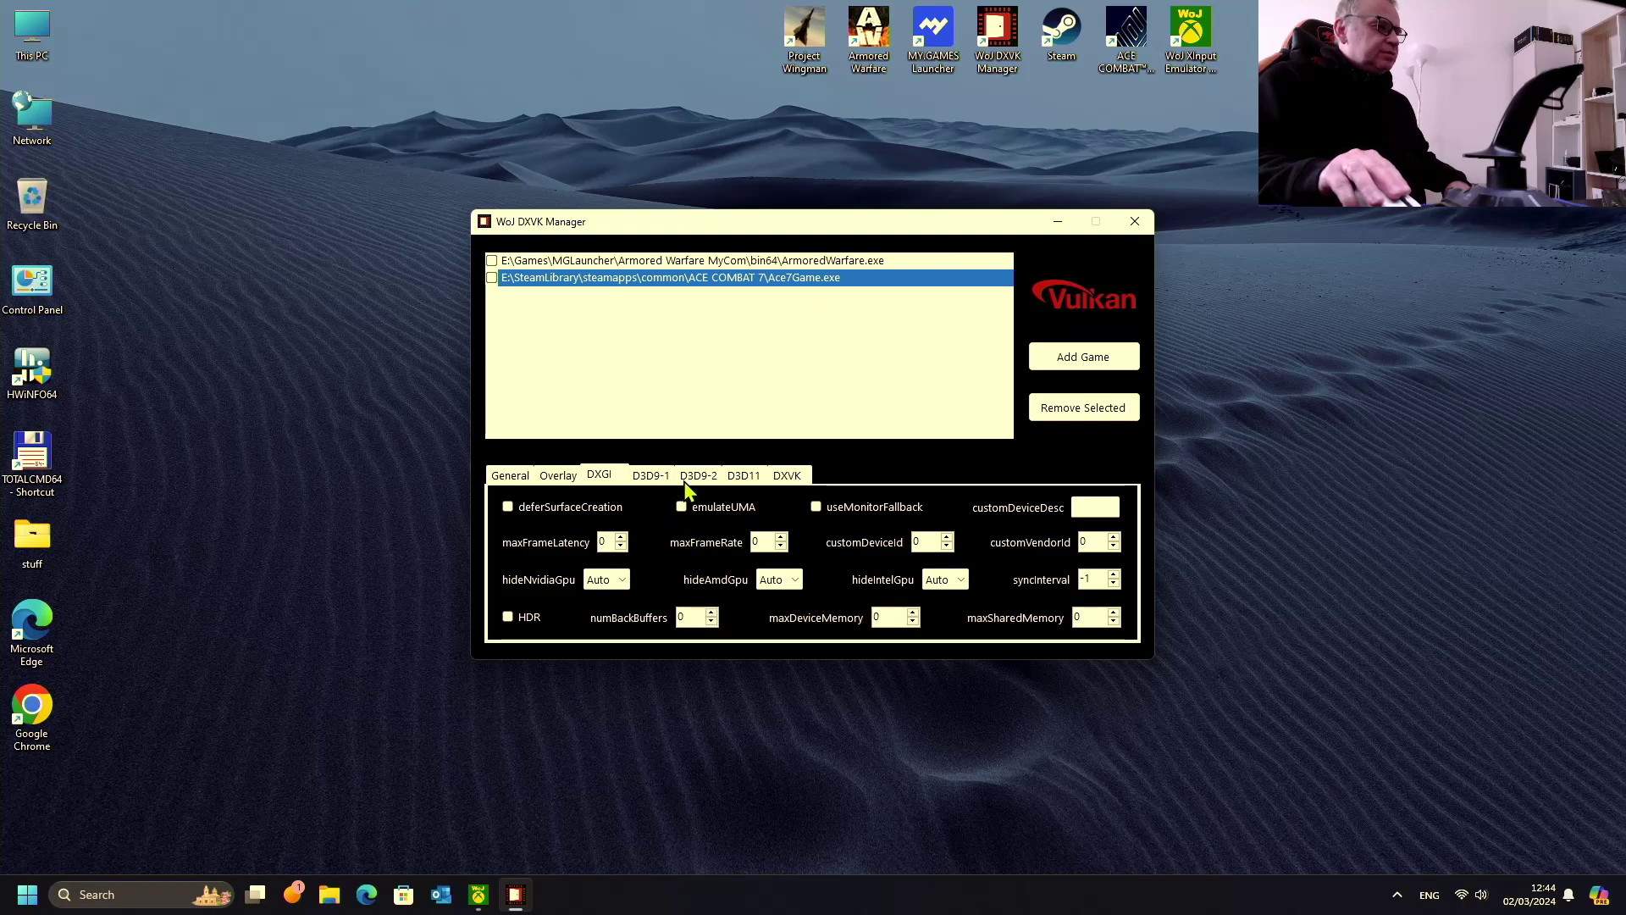
On the D3D11 tab for Ace7Game.exe, enable relaxedBarriers.
{"action": "left_click", "coordinate": [730, 480]}
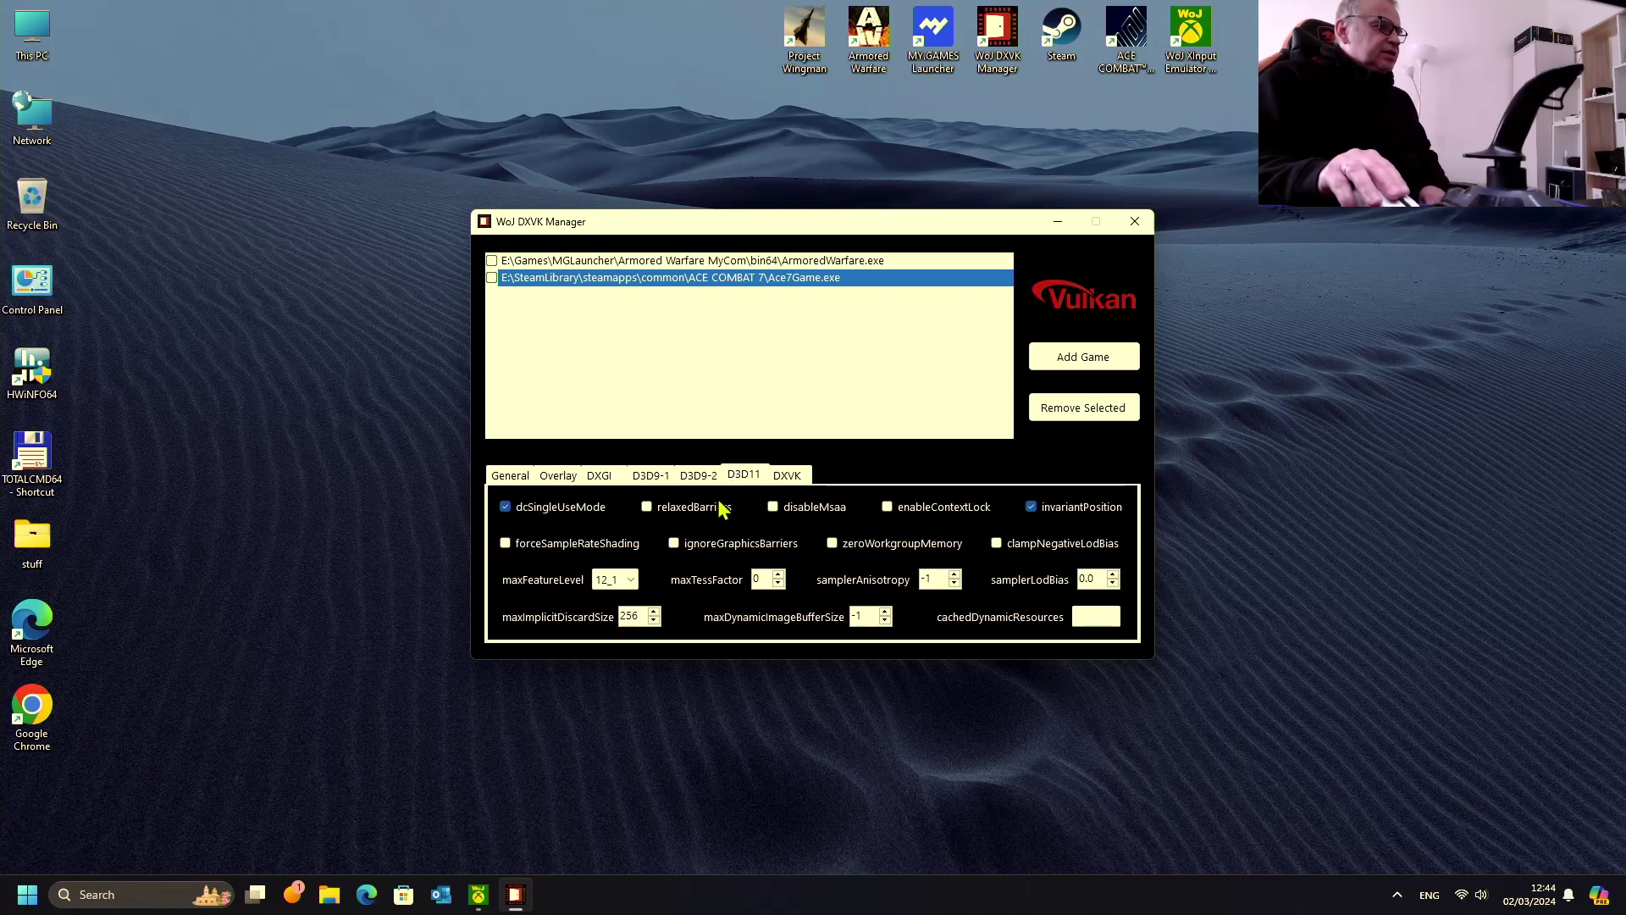
{"action": "mouse_move", "coordinate": [704, 510]}
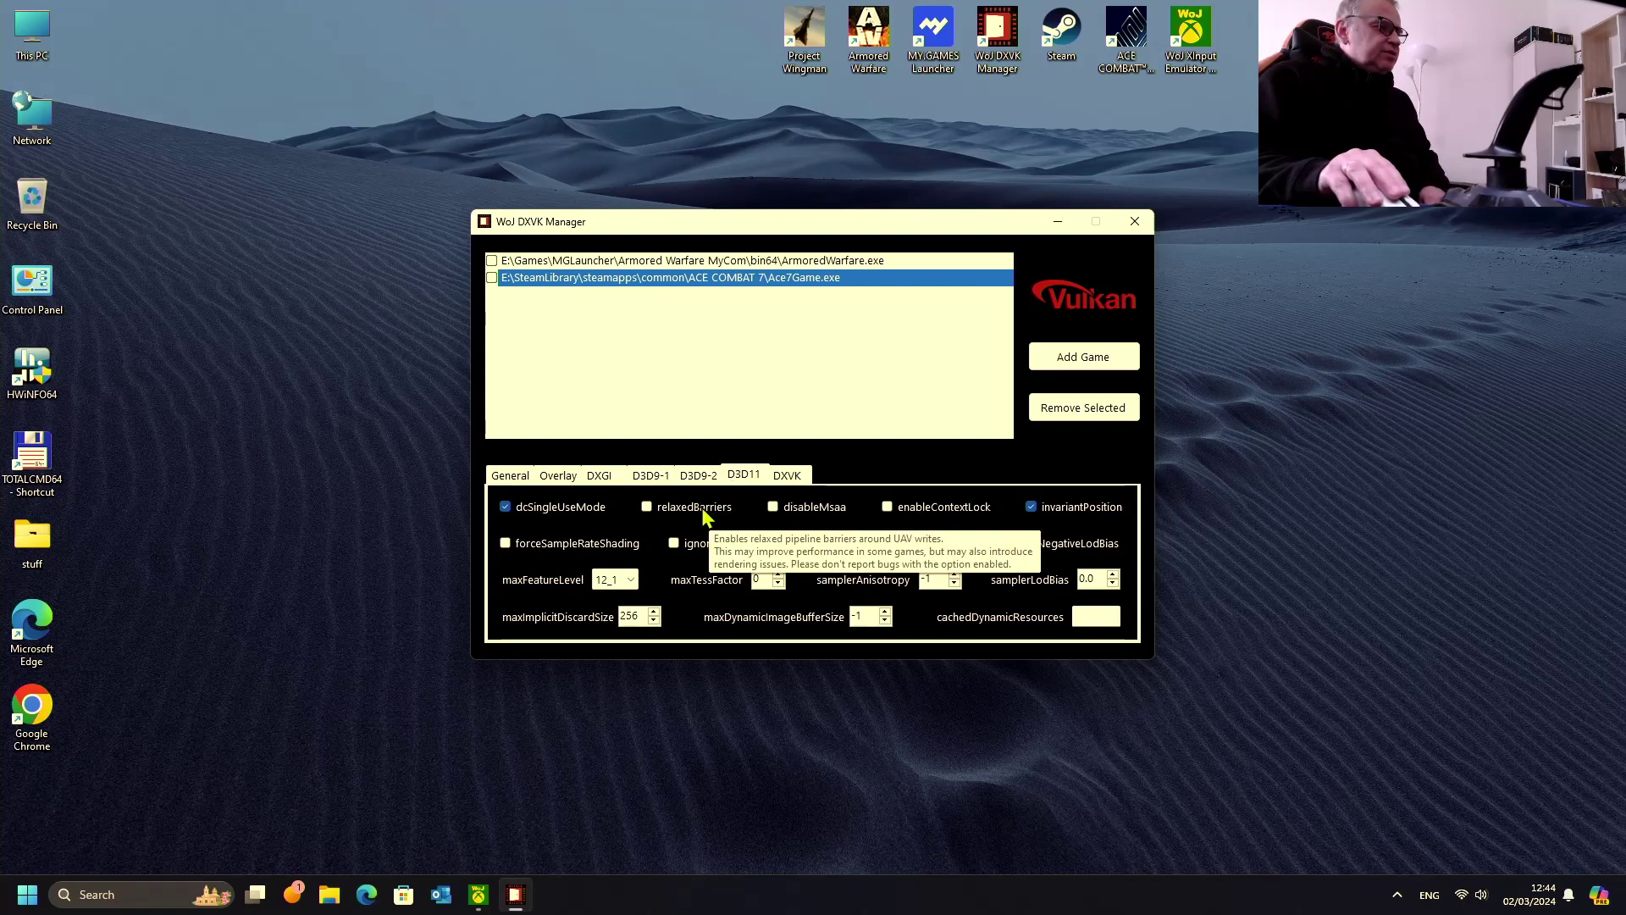
{"action": "left_click", "coordinate": [657, 506]}
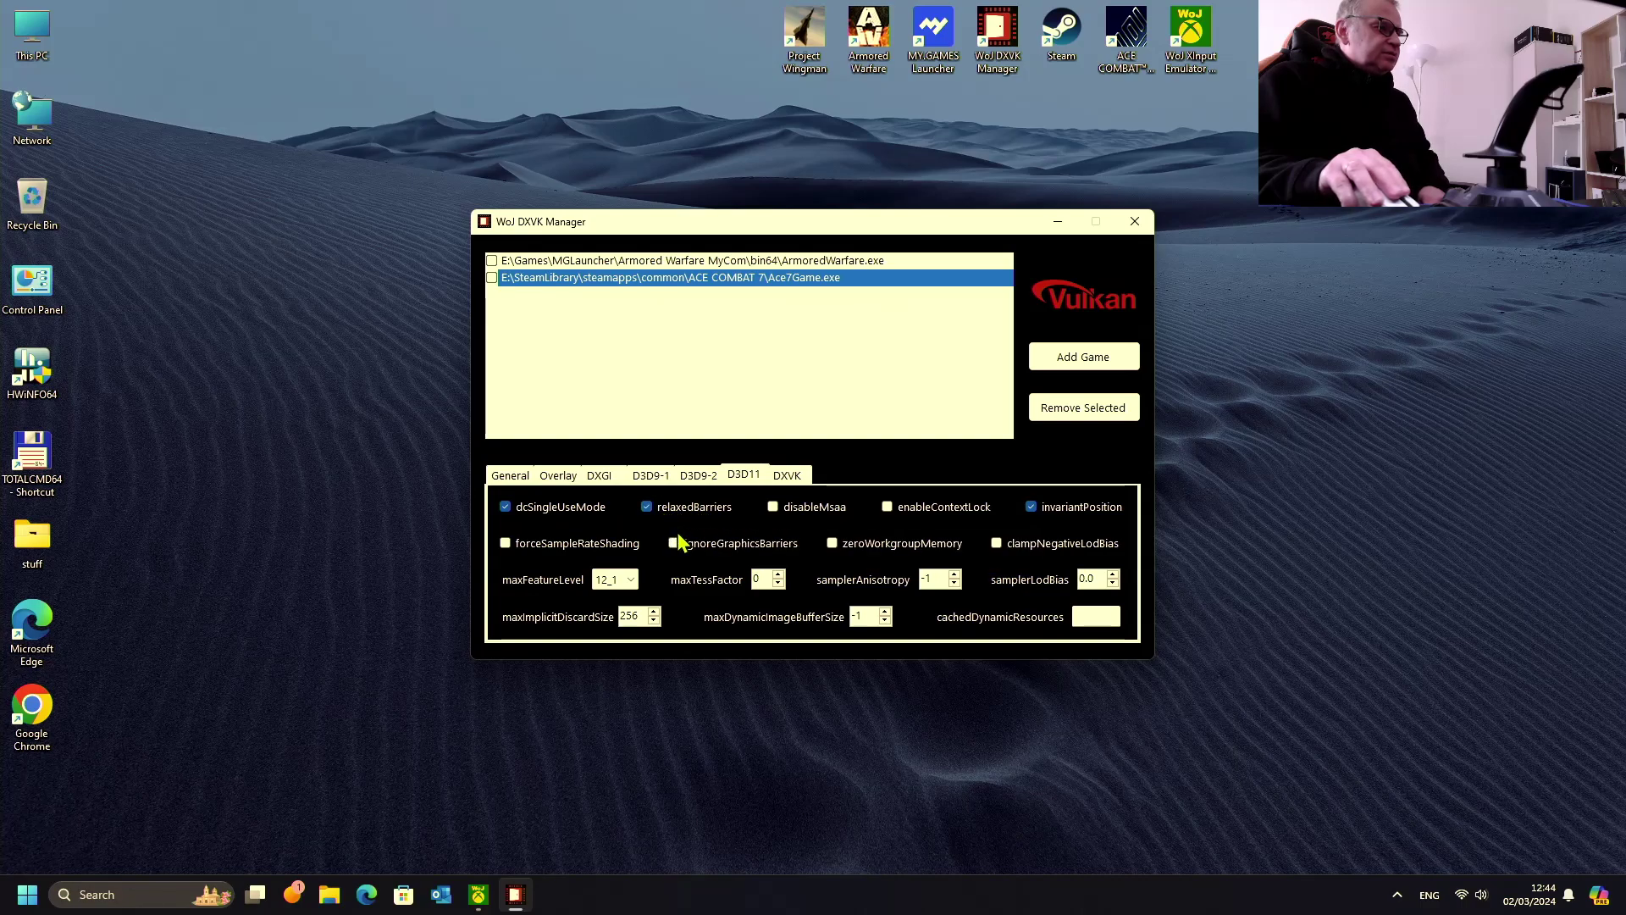
{"action": "mouse_move", "coordinate": [691, 551]}
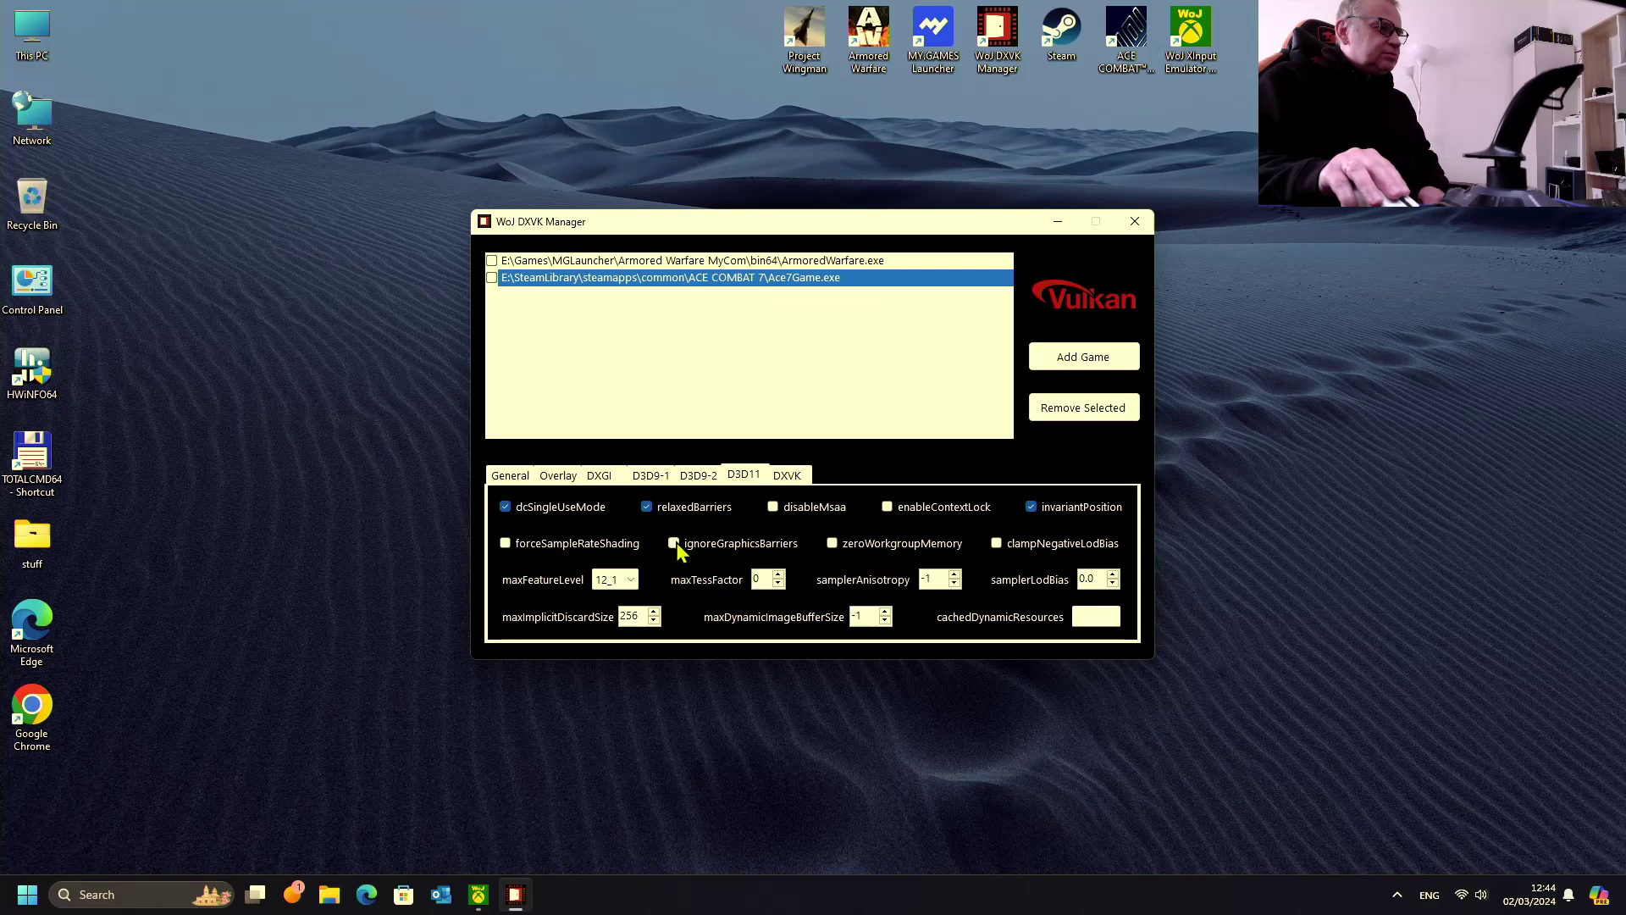
Show the DXVK tab for Ace7Game.exe and read the hideIntegratedGraphics tooltip.
{"action": "left_click", "coordinate": [781, 481]}
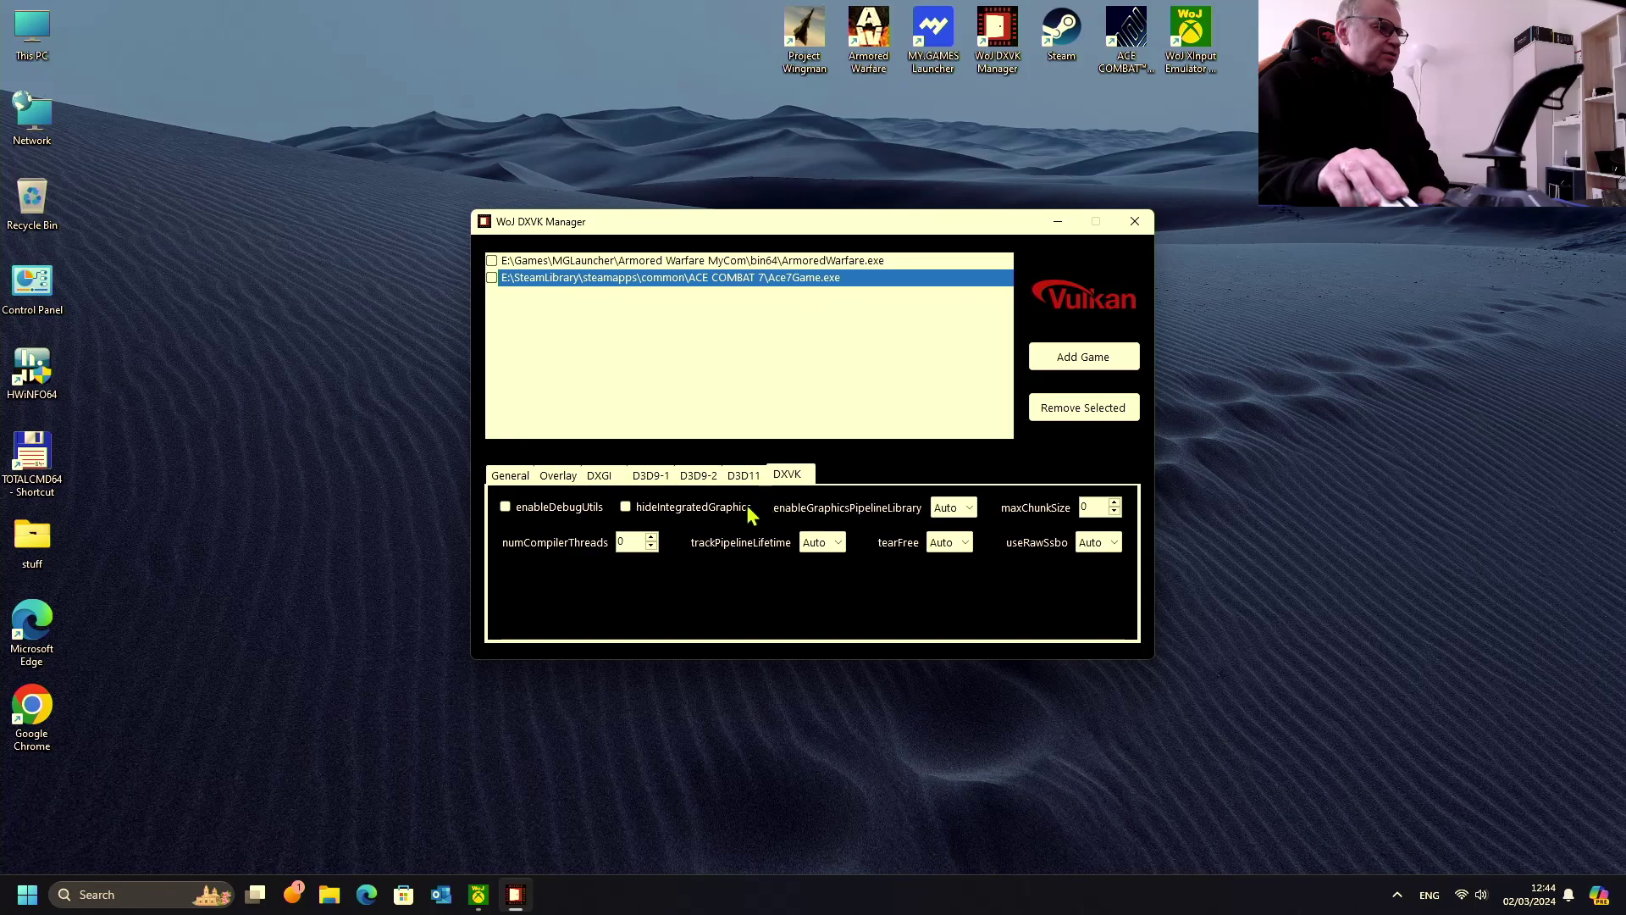
{"action": "mouse_move", "coordinate": [745, 508]}
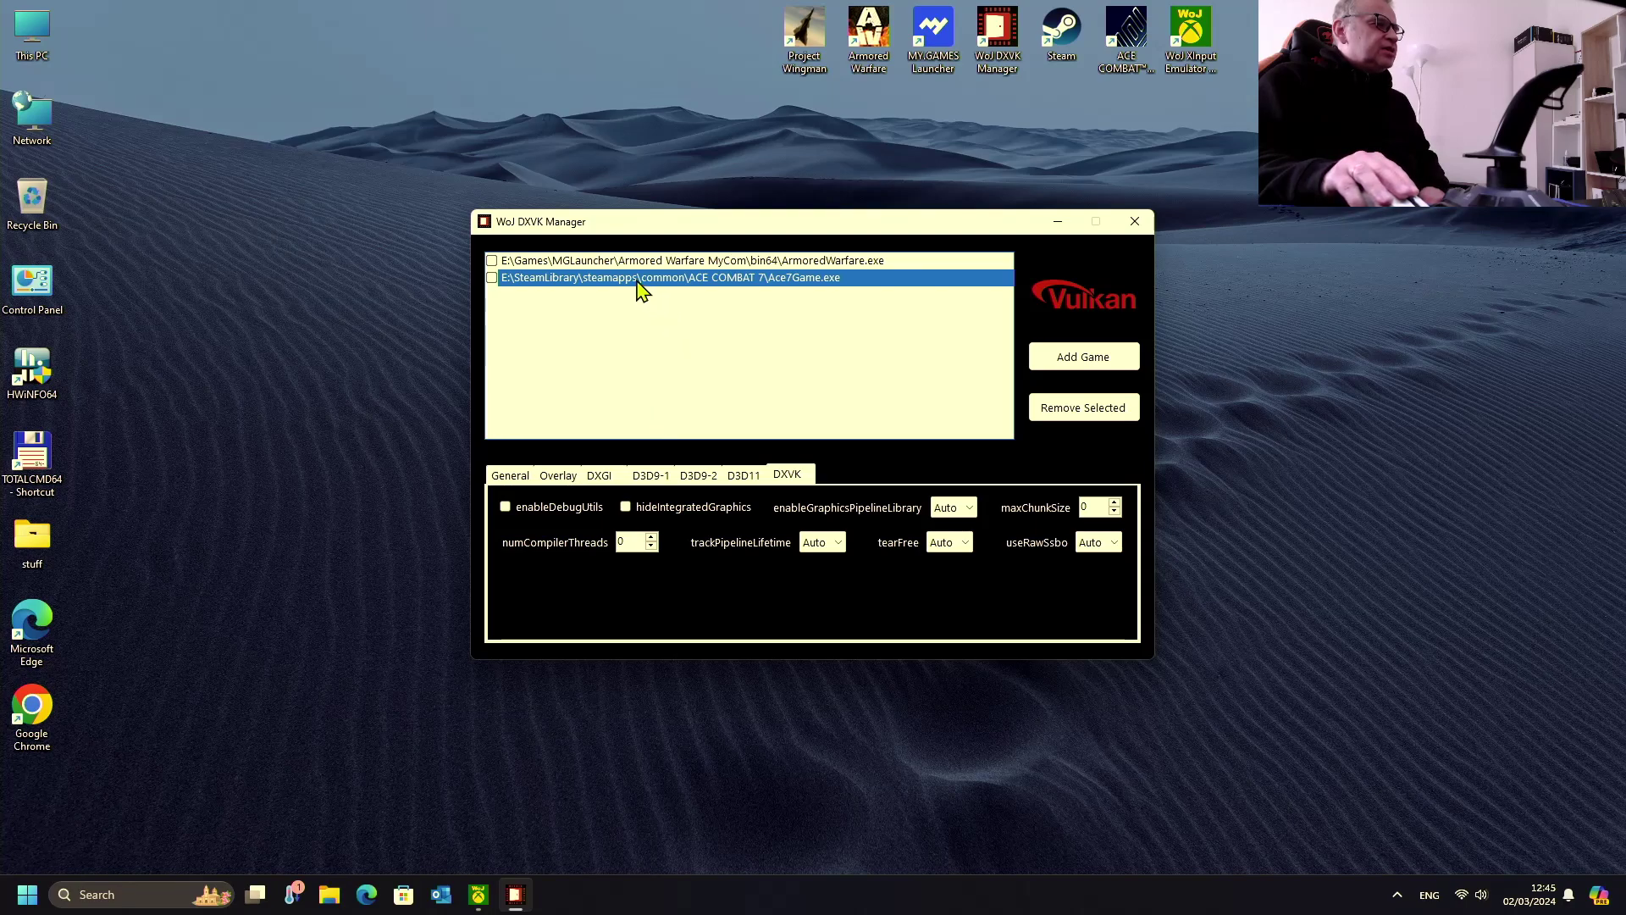
Enable the Ace7Game.exe entry and launch Steam from the desktop.
{"action": "key", "text": "space"}
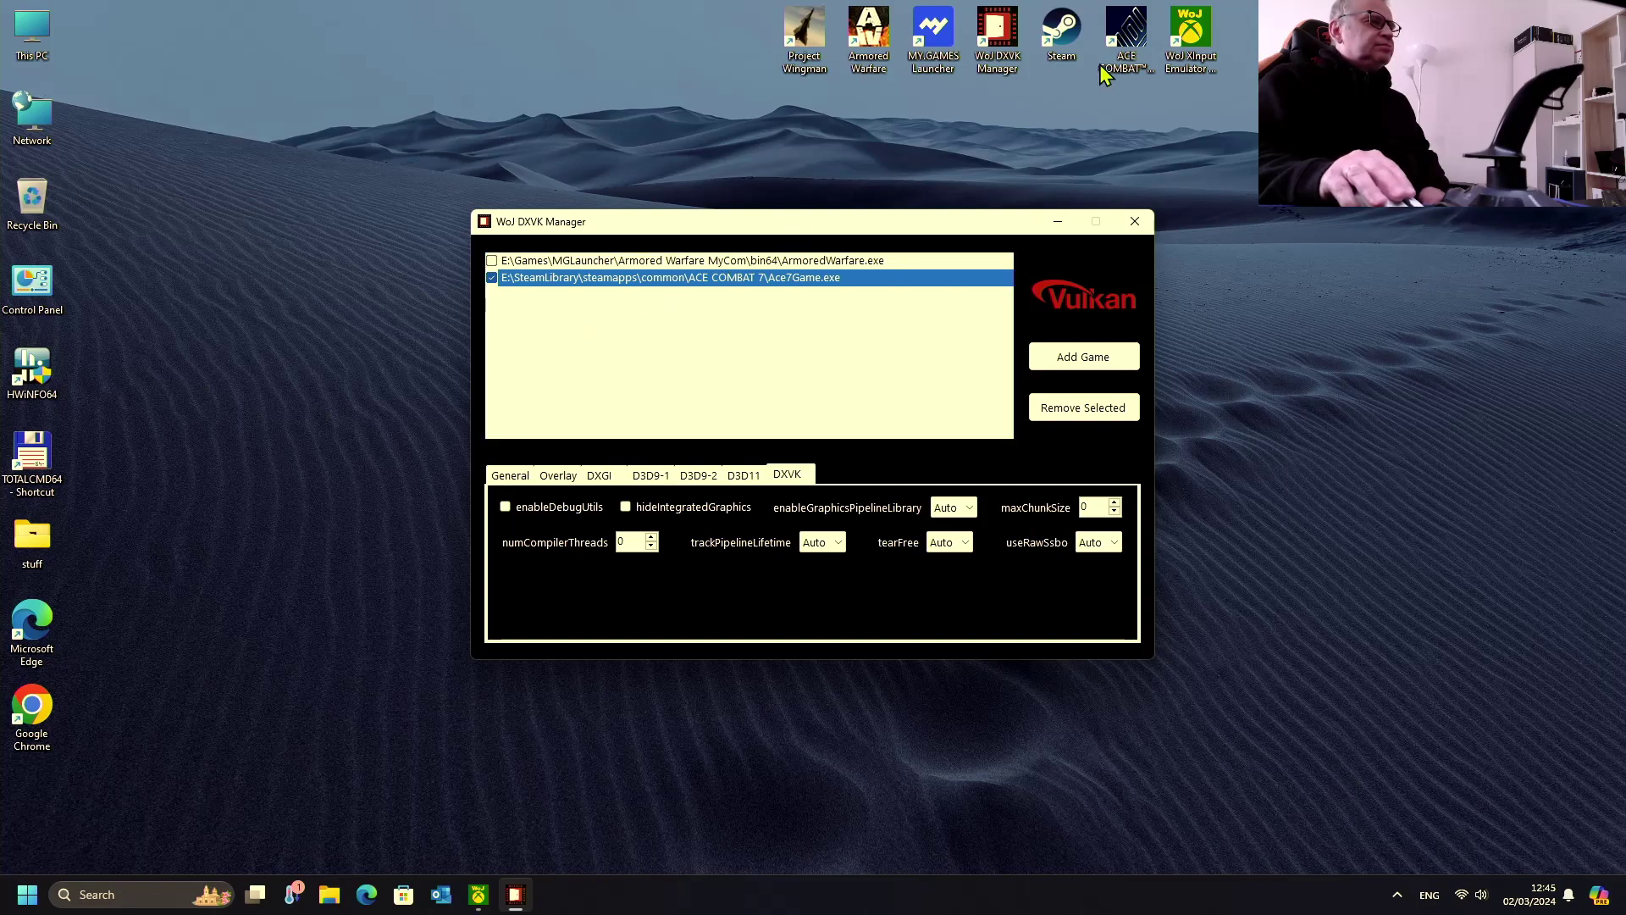
{"action": "left_click", "coordinate": [1070, 47]}
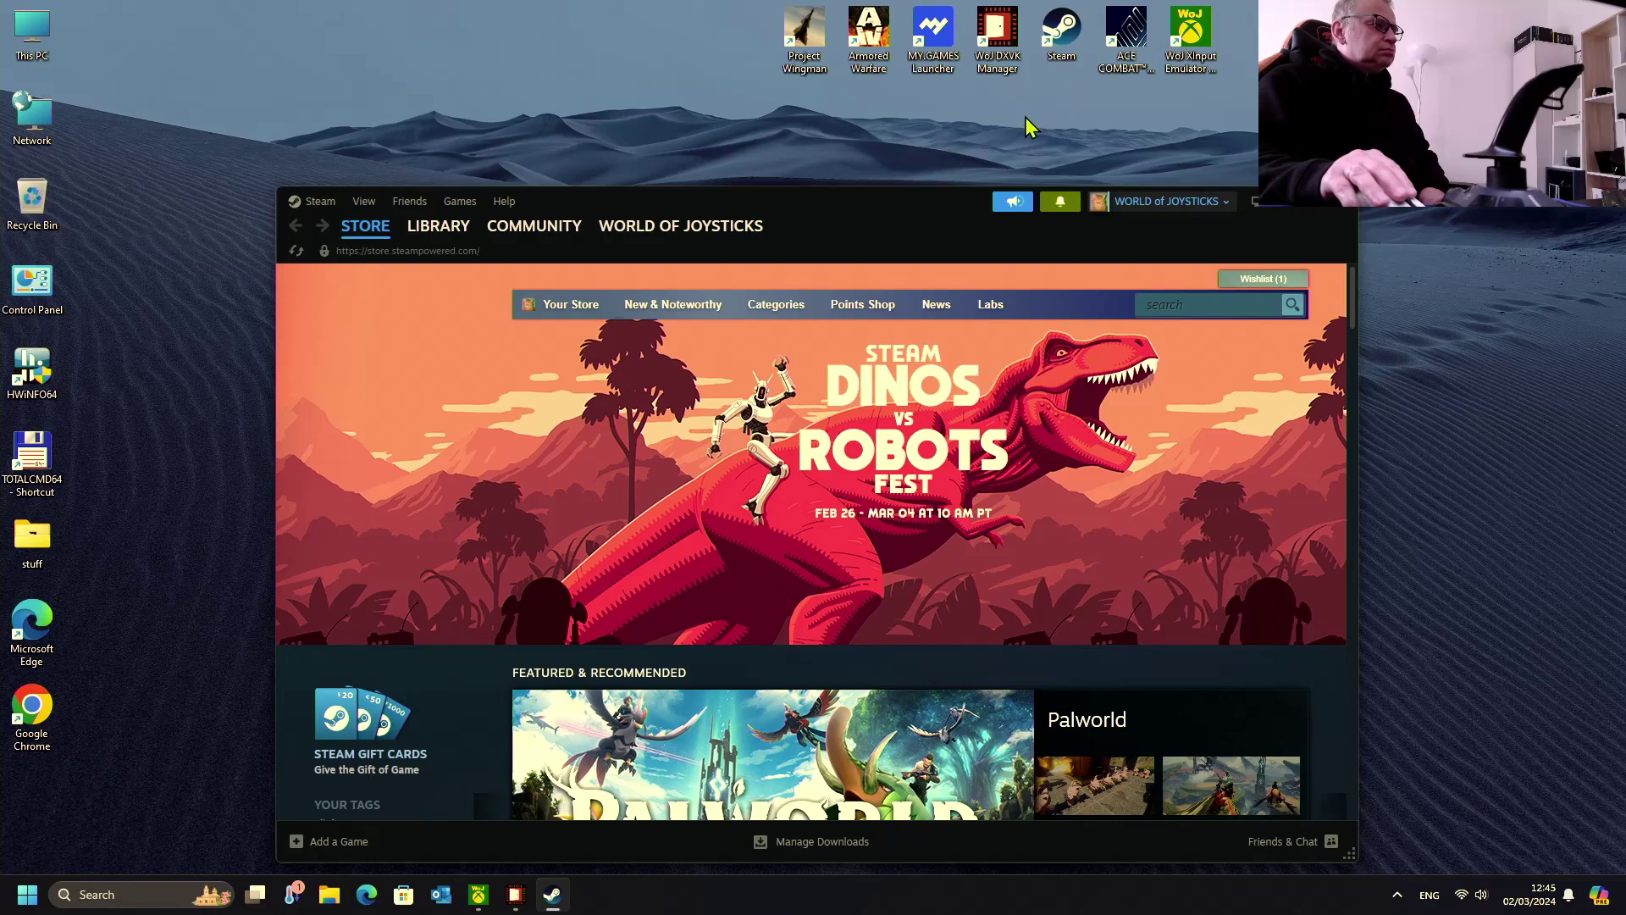
Switch Steam to the Library, with ACE COMBAT 7 heading Recent Games.
{"action": "mouse_move", "coordinate": [751, 228]}
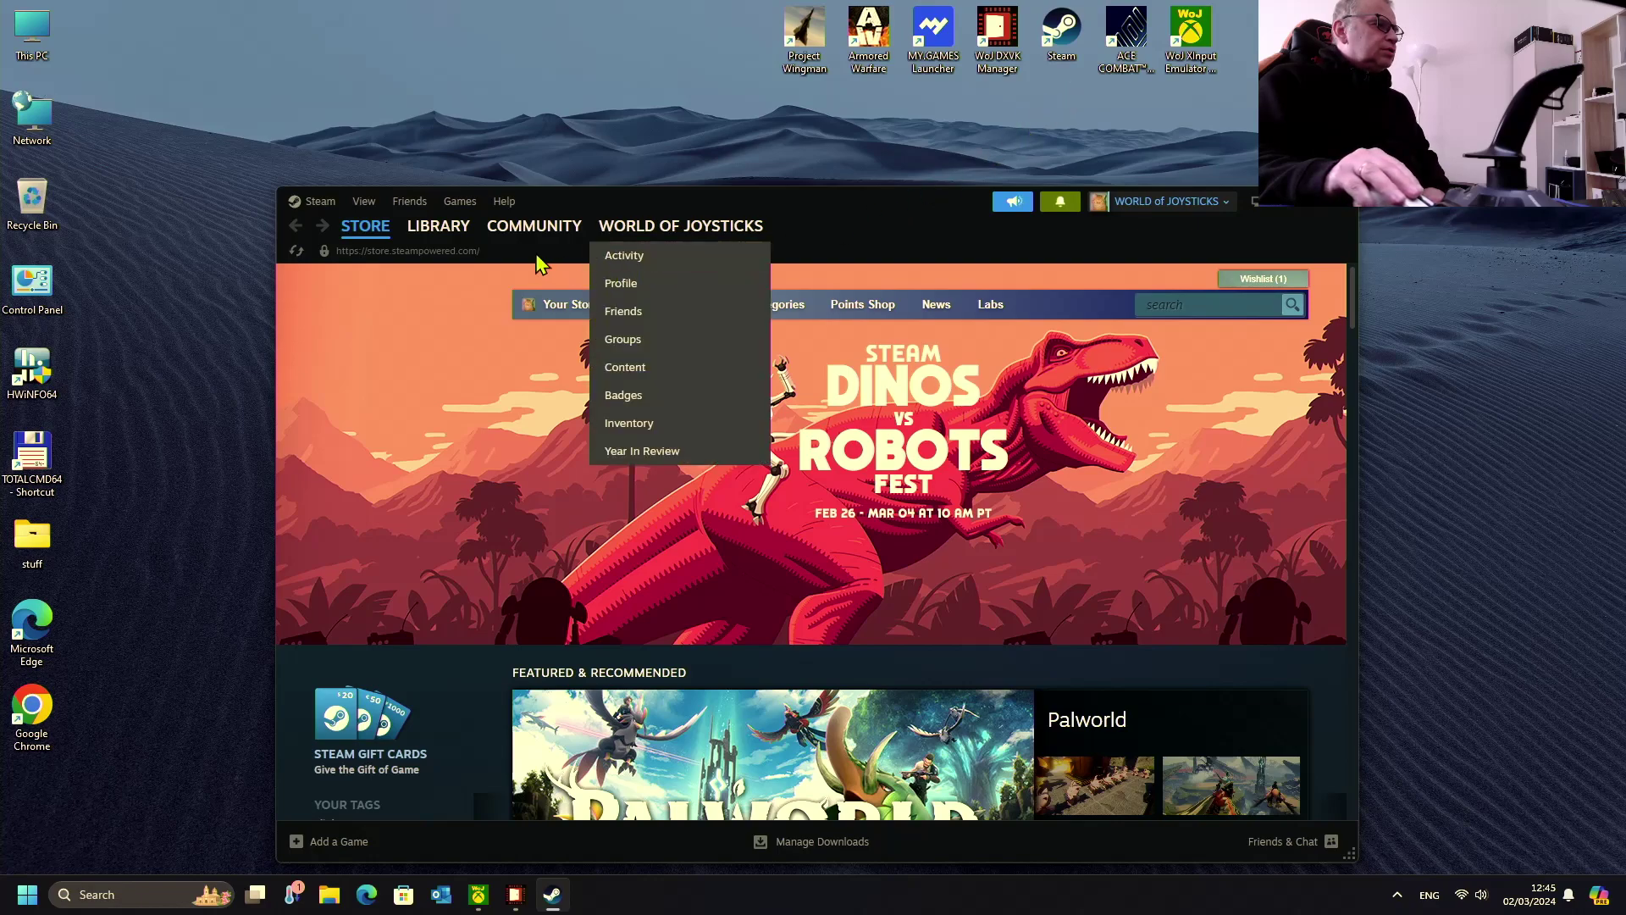
{"action": "left_click", "coordinate": [460, 243]}
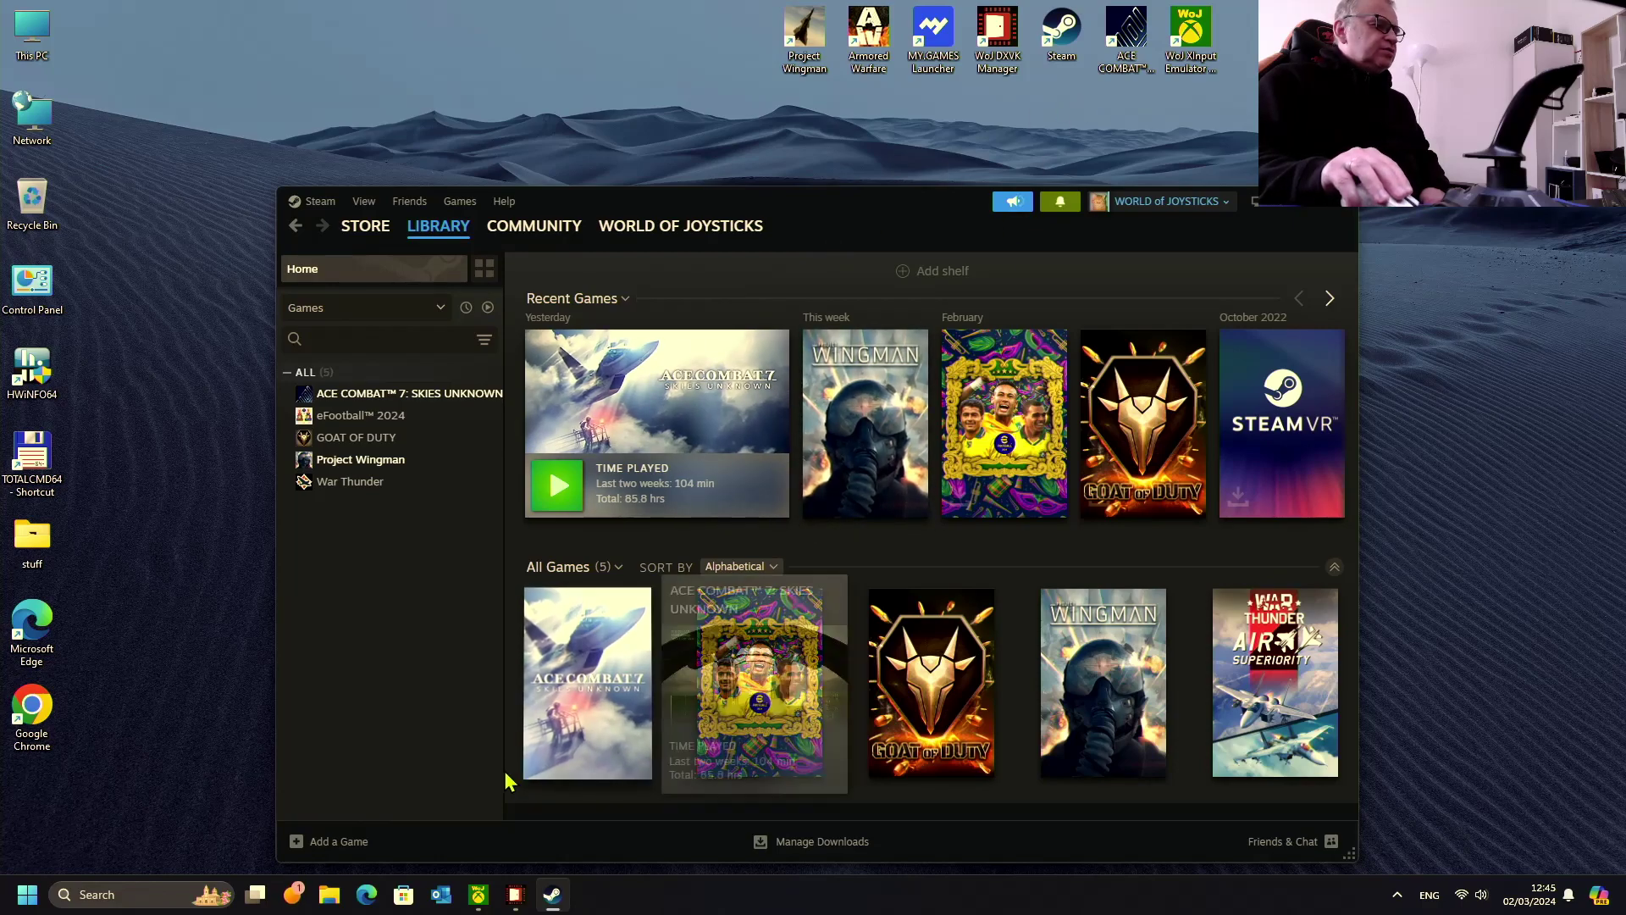
{"action": "left_click", "coordinate": [478, 890]}
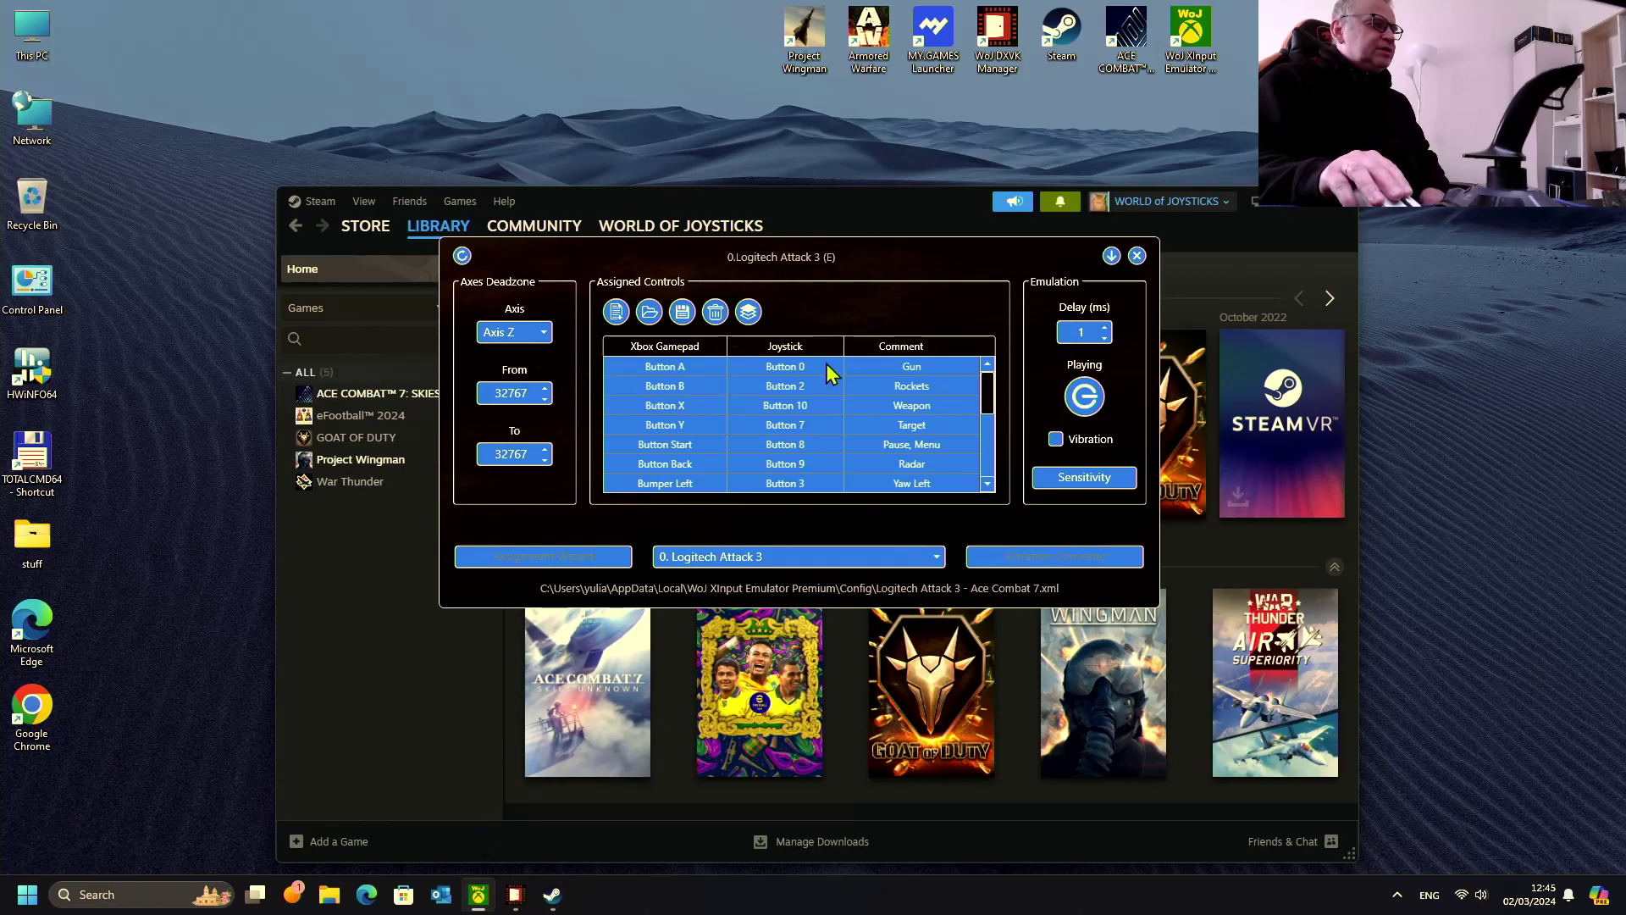
{"action": "left_click_drag", "start_coordinate": [834, 332], "coordinate": [853, 346]}
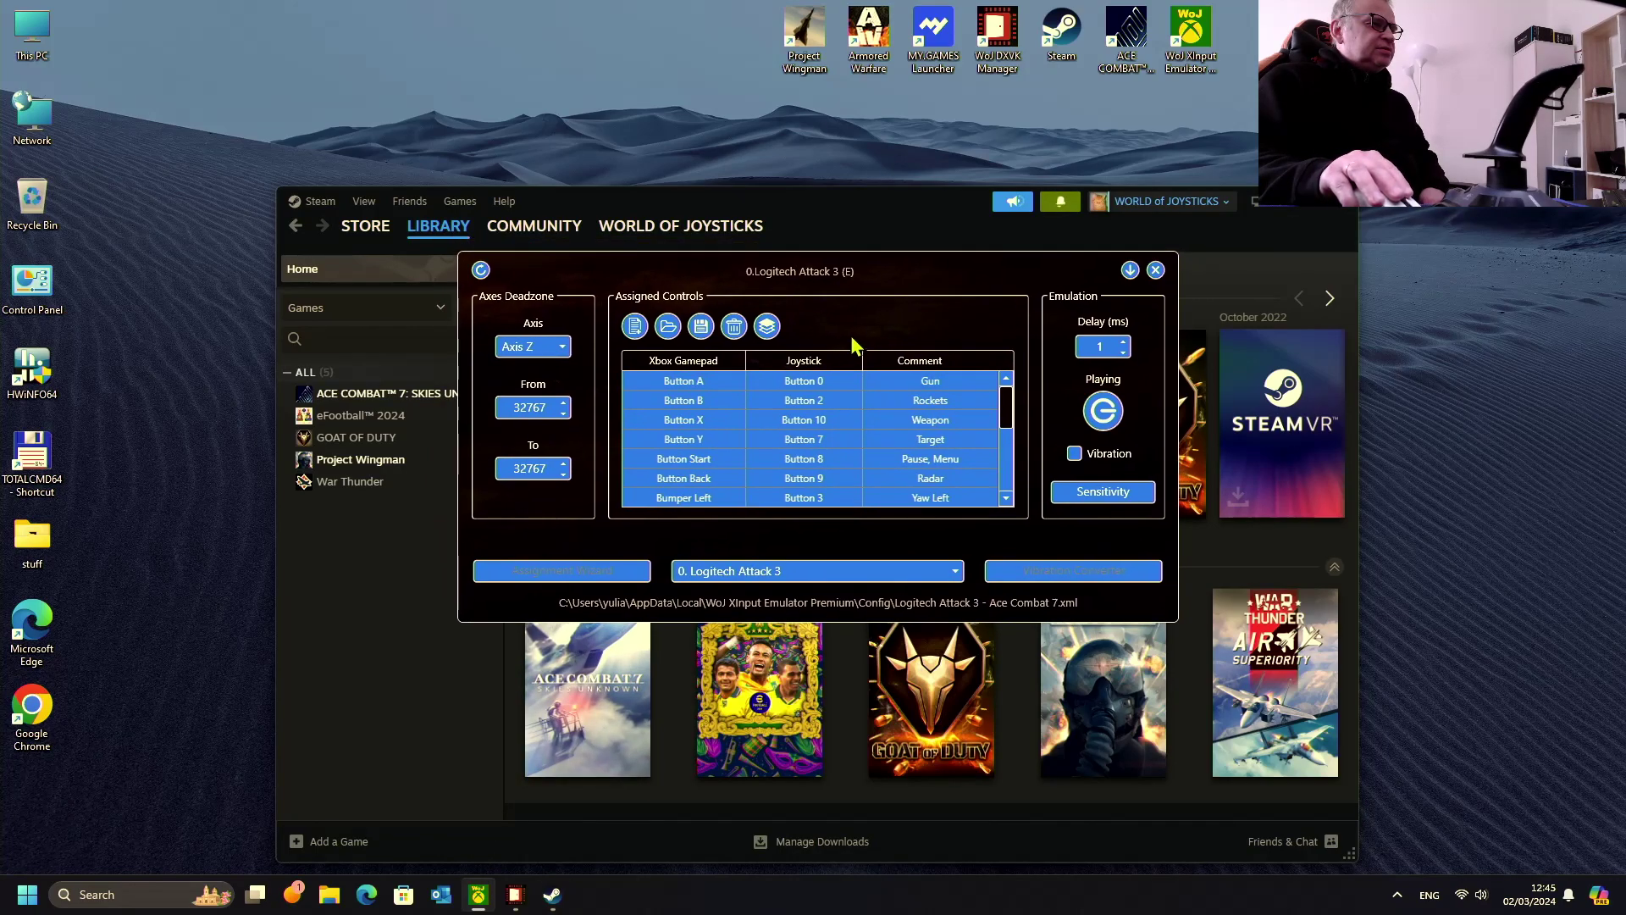
{"action": "left_click", "coordinate": [1130, 270]}
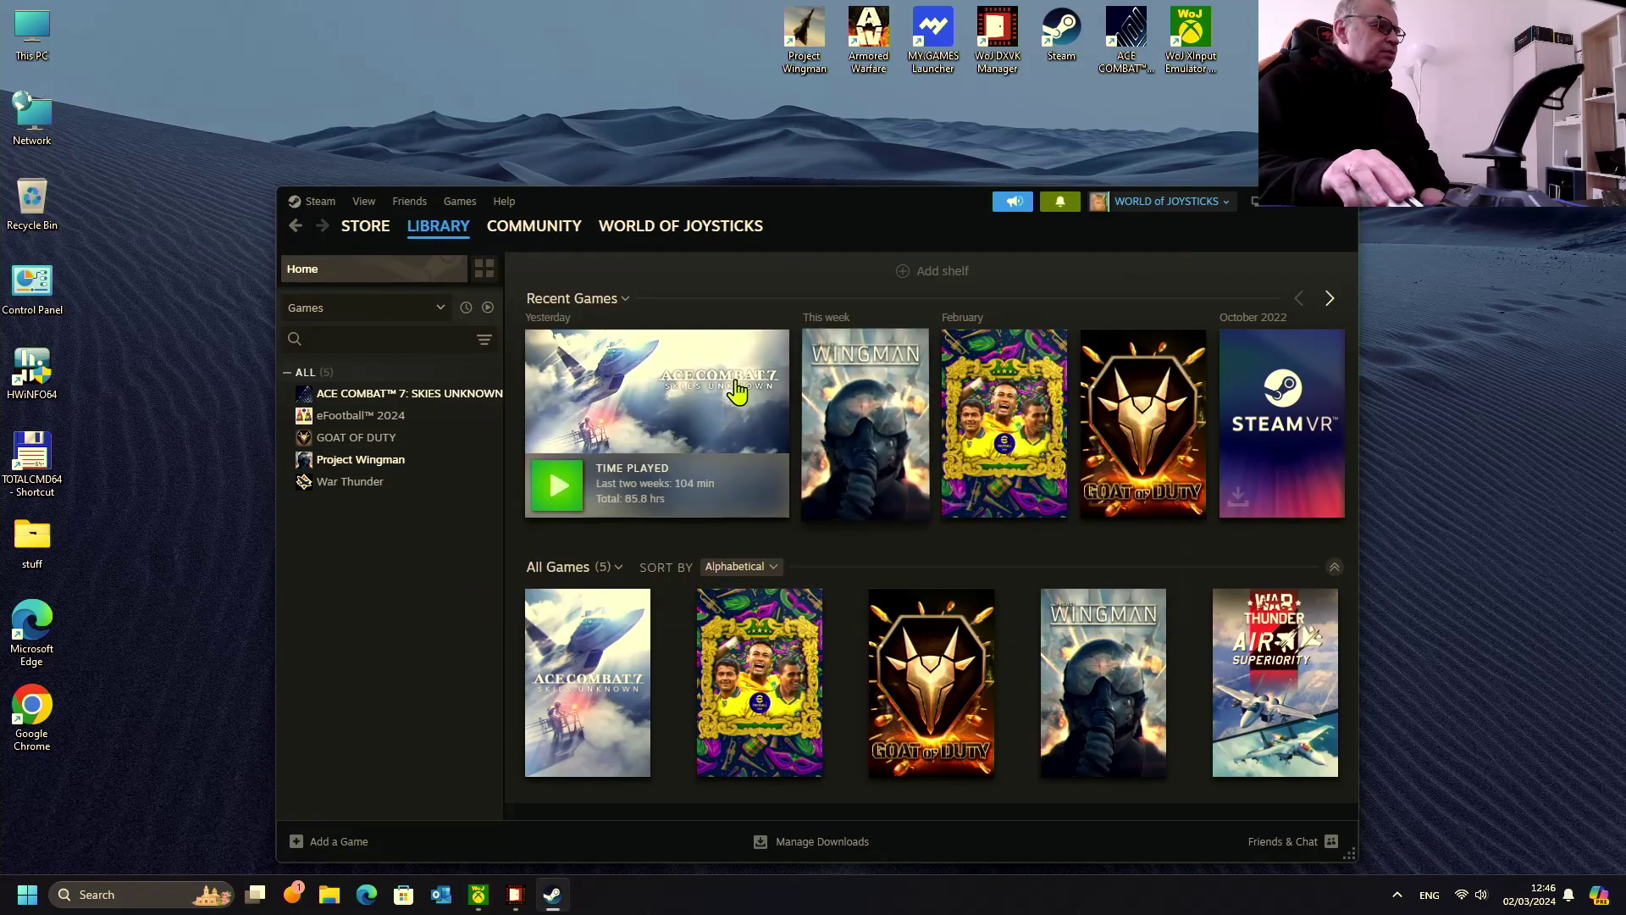
Open ACE COMBAT 7: SKIES UNKNOWN in the library and start playing it.
{"action": "left_click", "coordinate": [487, 396]}
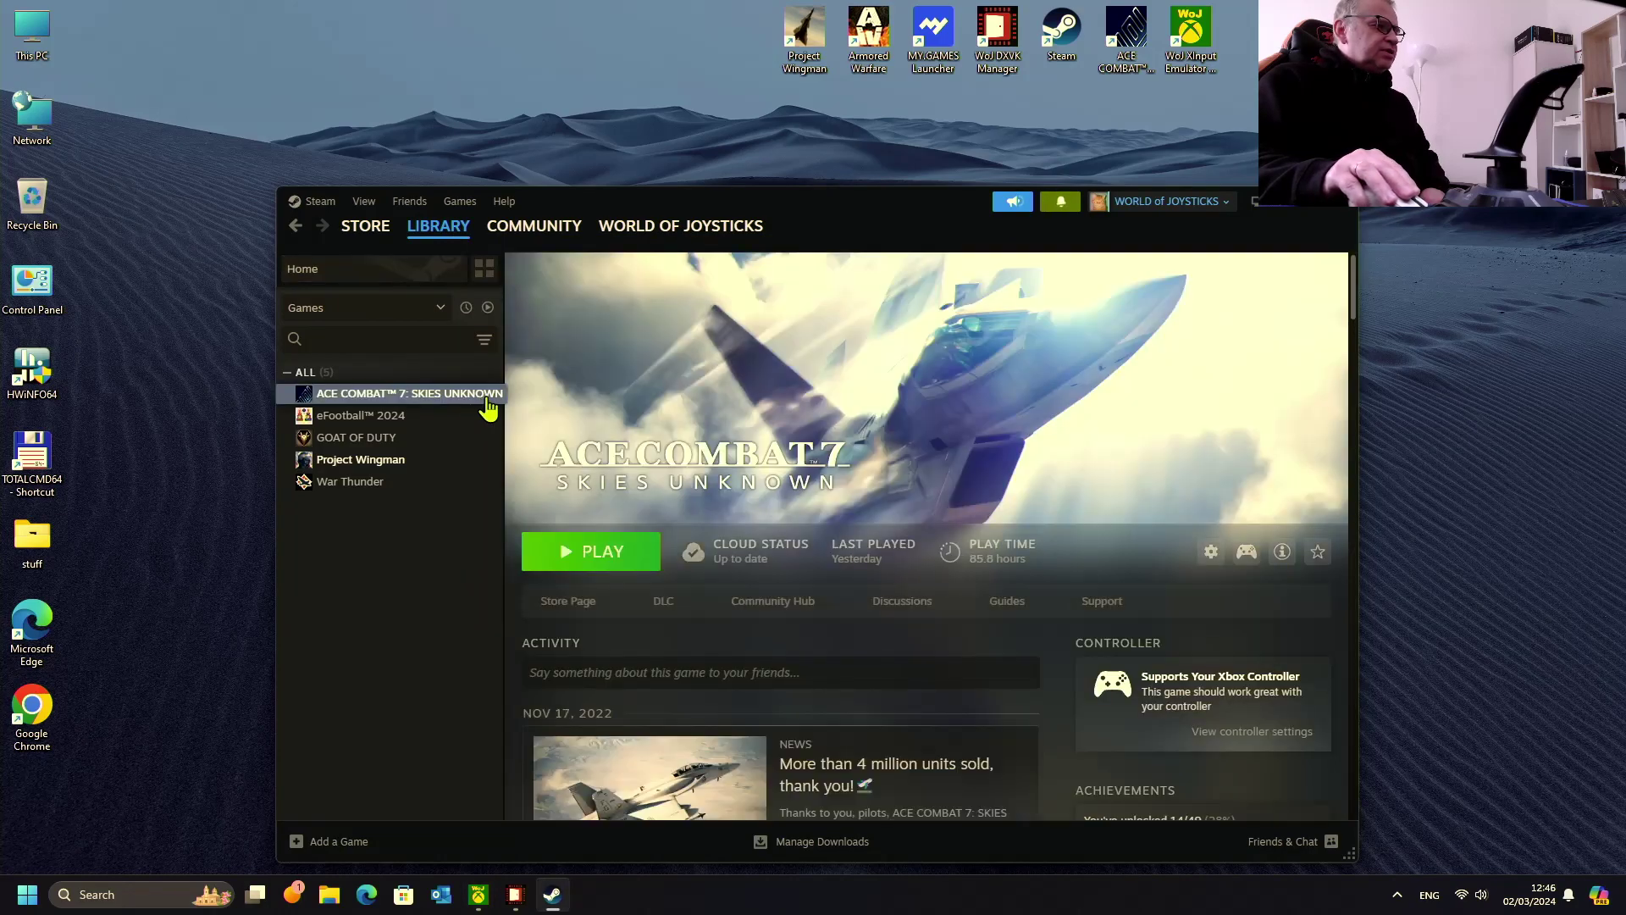
{"action": "left_click", "coordinate": [558, 552]}
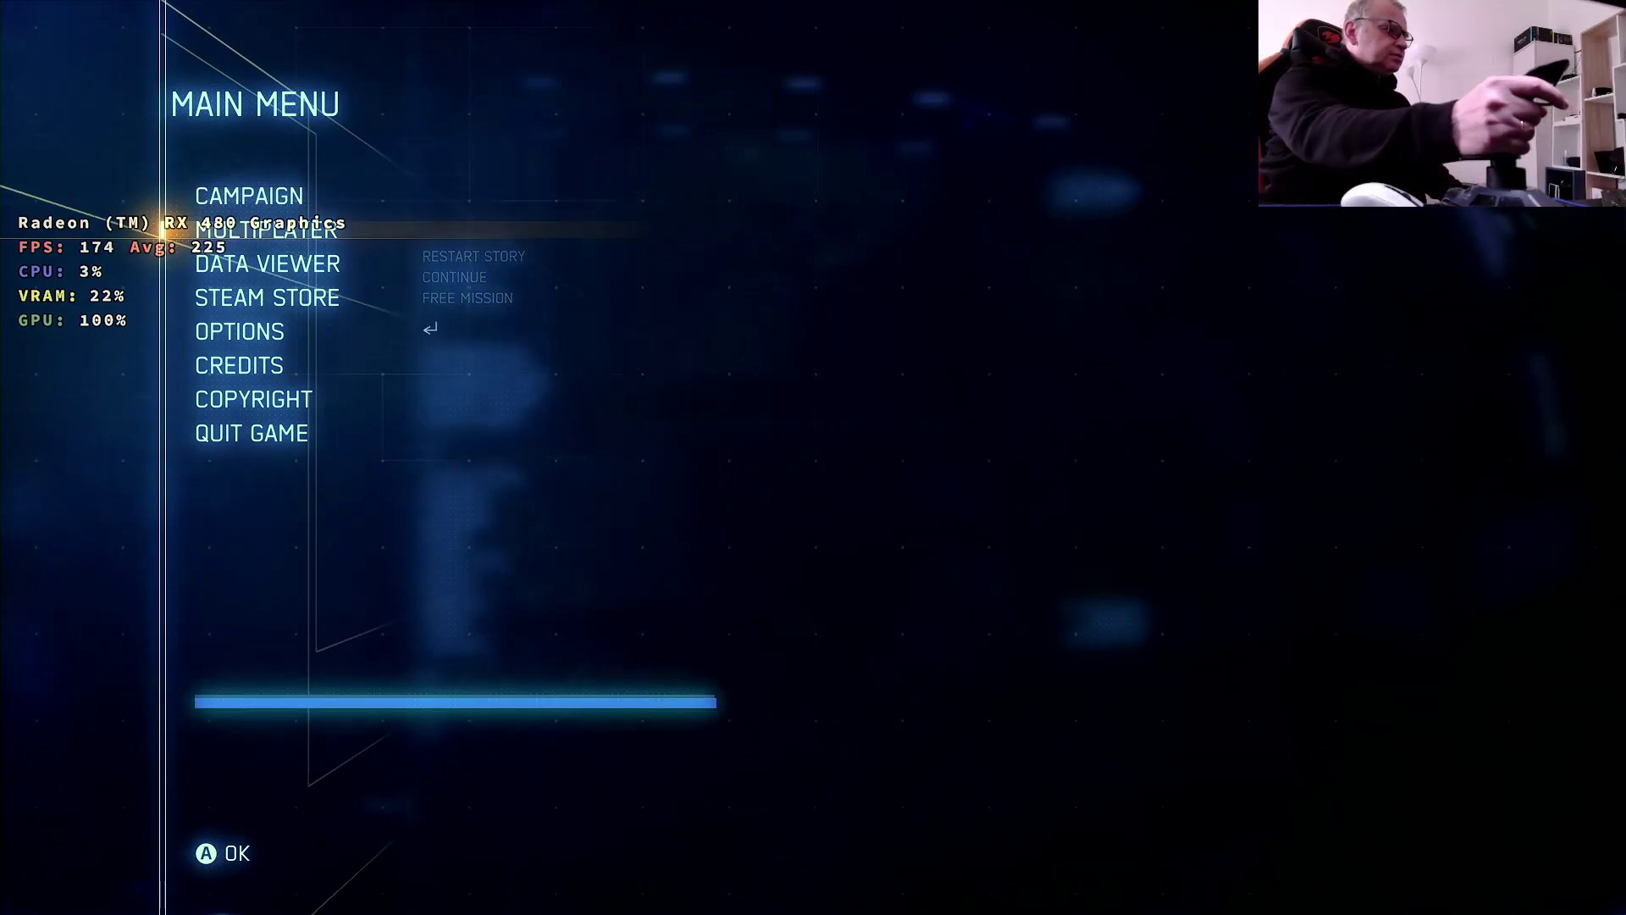
In Options > Graphics, set Motion Blur to ON and view the Advanced Settings.
{"action": "key", "text": "Up"}
{"action": "key", "text": "Up"}
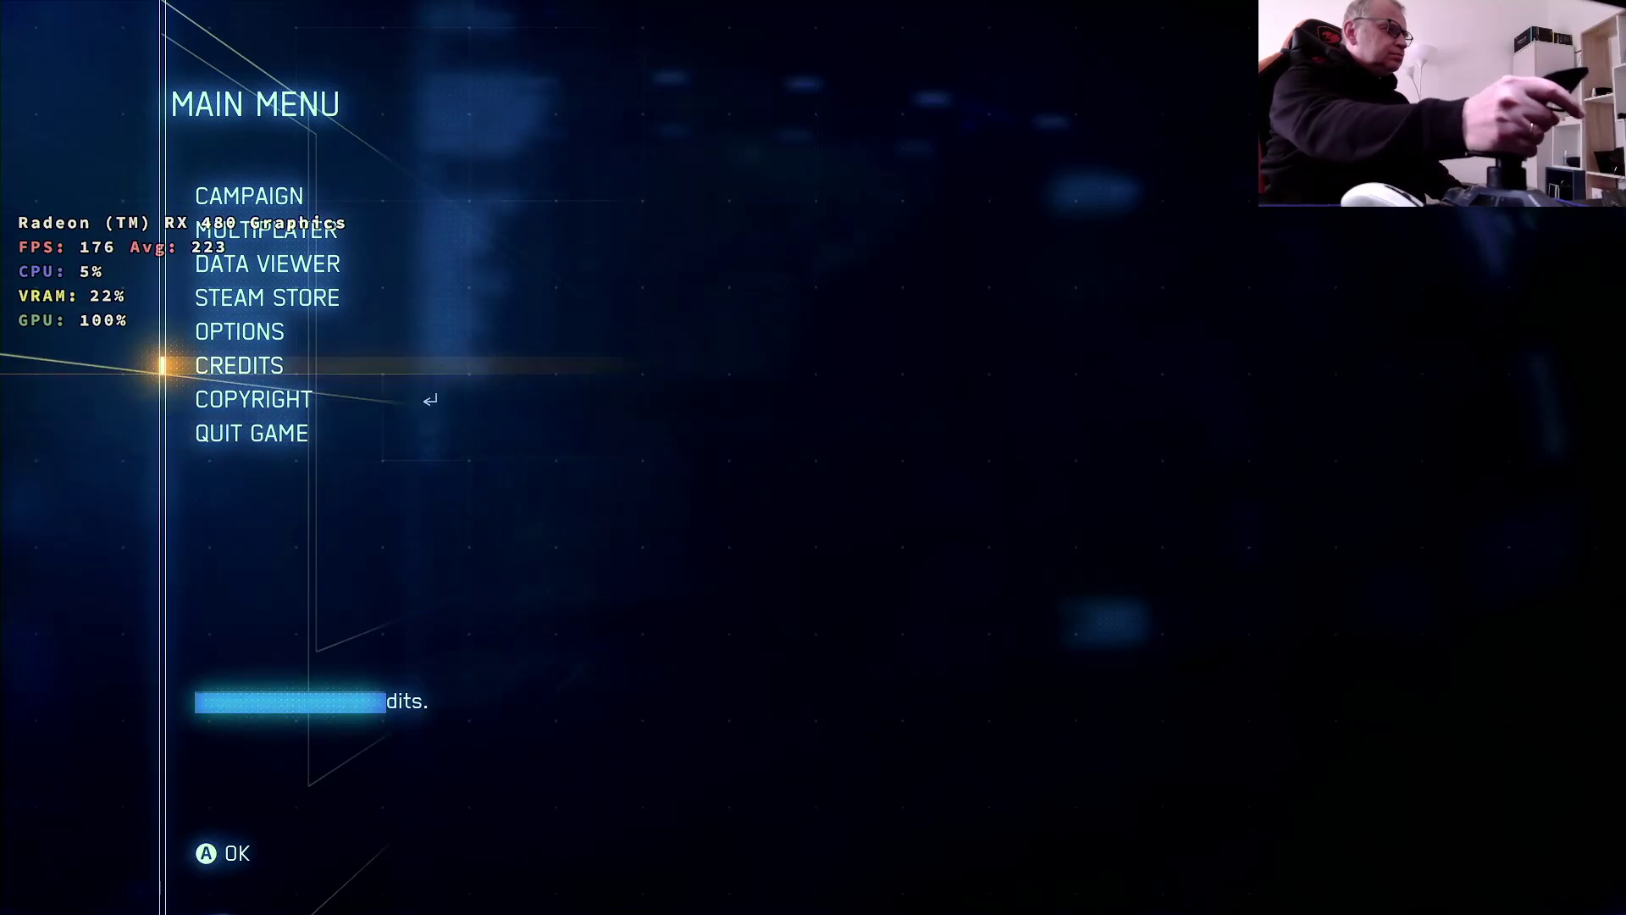
{"action": "key", "text": "Return"}
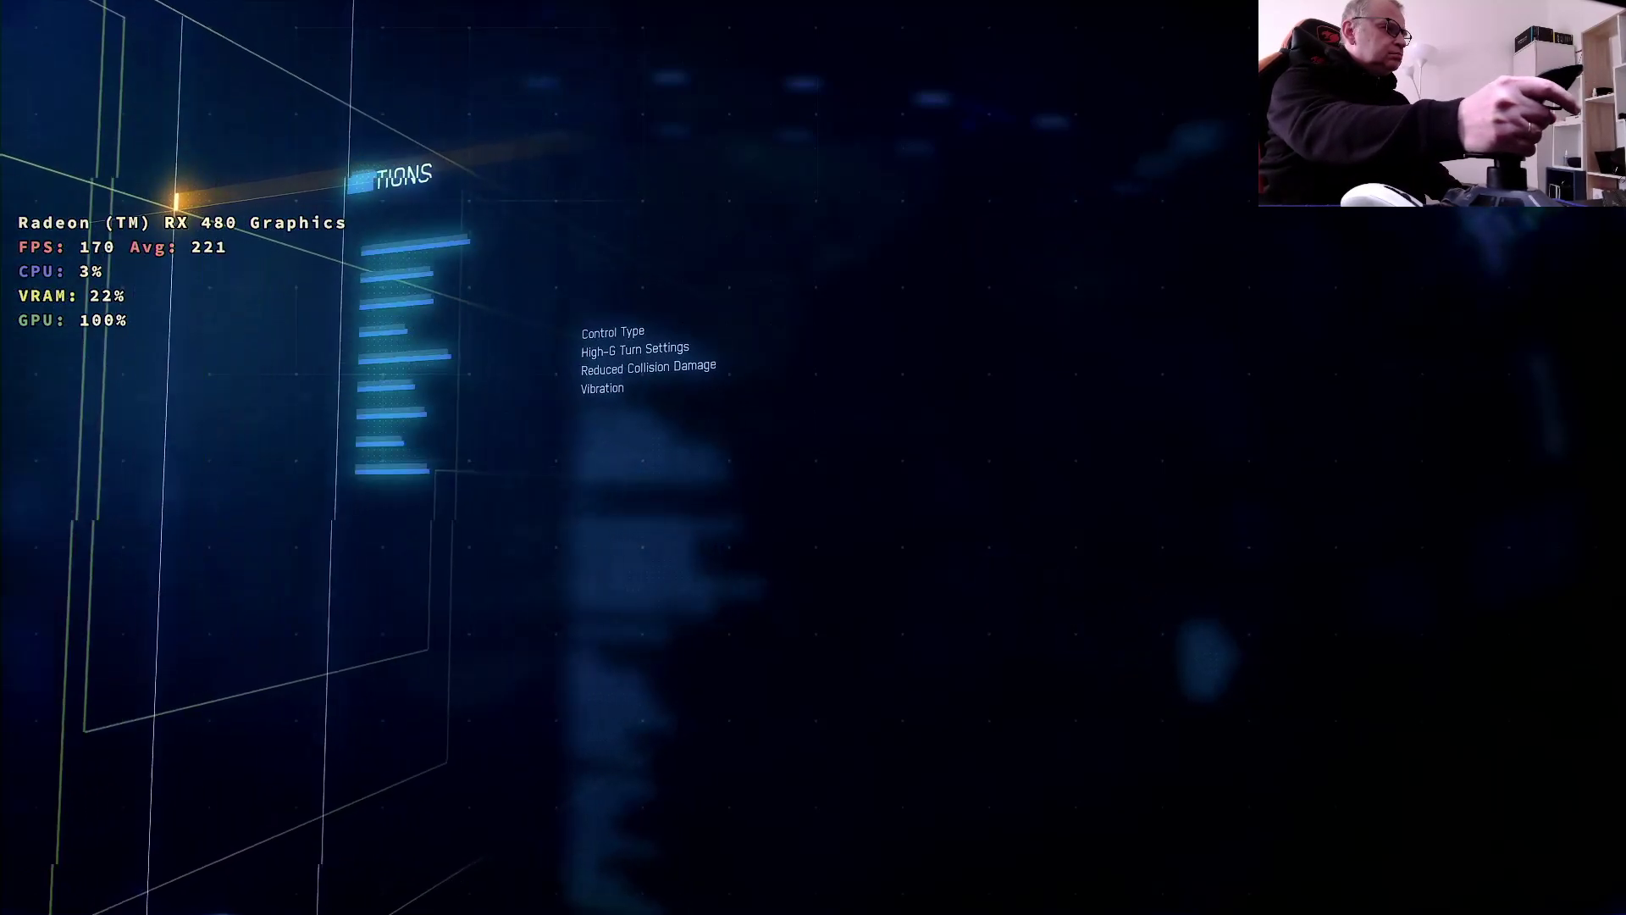
{"action": "key", "text": "Down"}
{"action": "key", "text": "Down"}
{"action": "key", "text": "Down"}
{"action": "key", "text": "Down"}
{"action": "key", "text": "Down"}
{"action": "key", "text": "Down"}
{"action": "key", "text": "Down"}
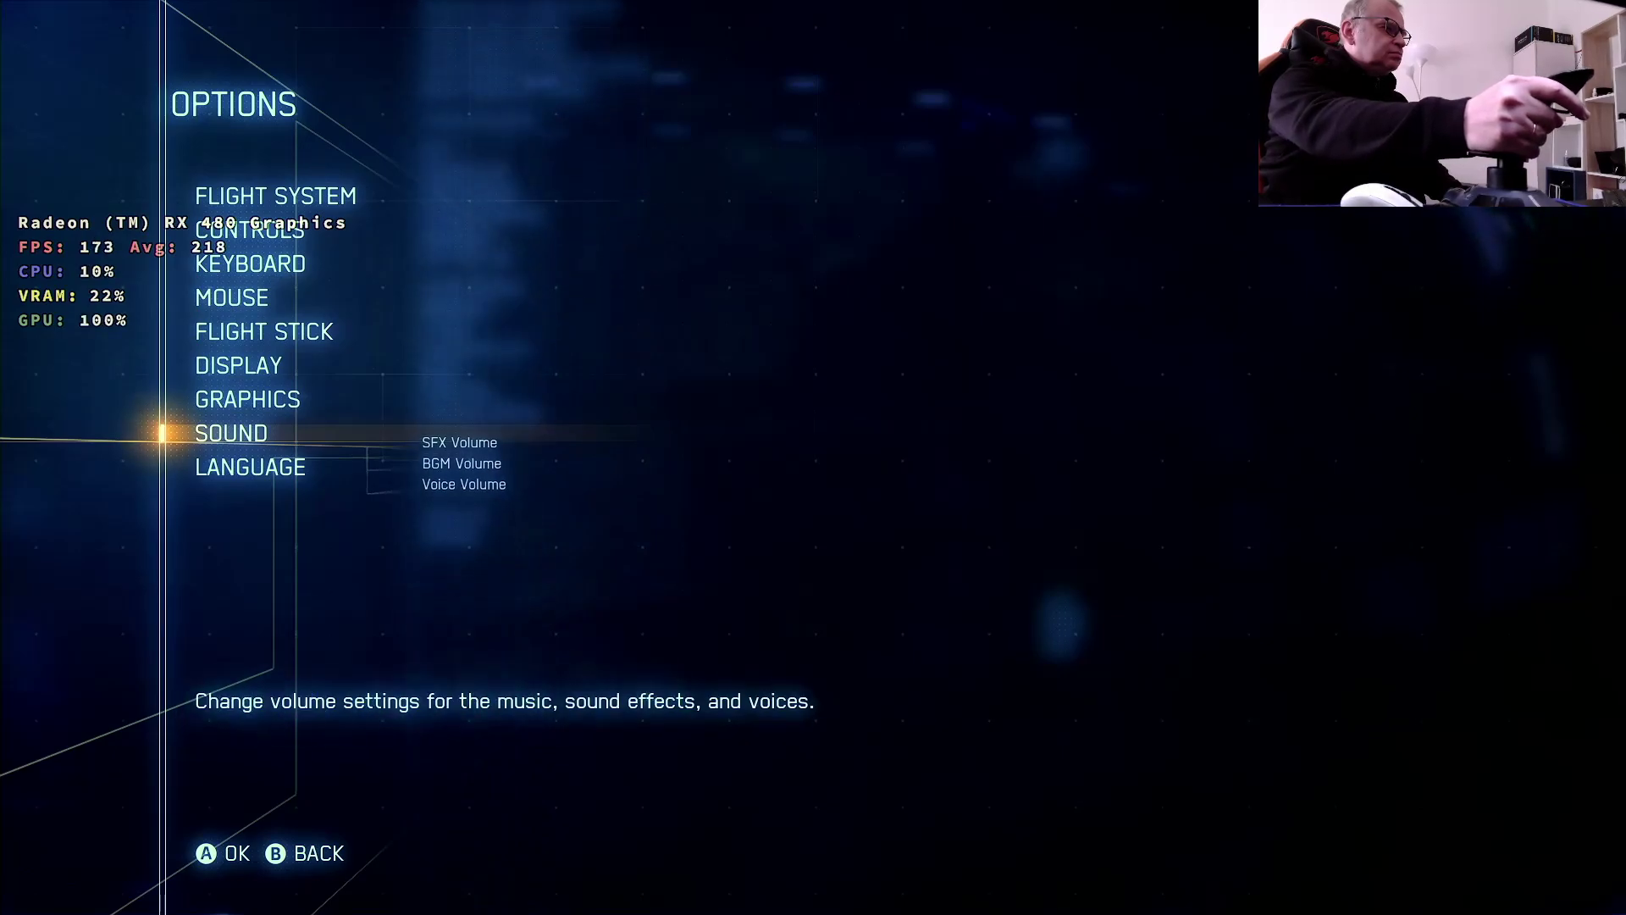
{"action": "key", "text": "Up"}
{"action": "key", "text": "Return"}
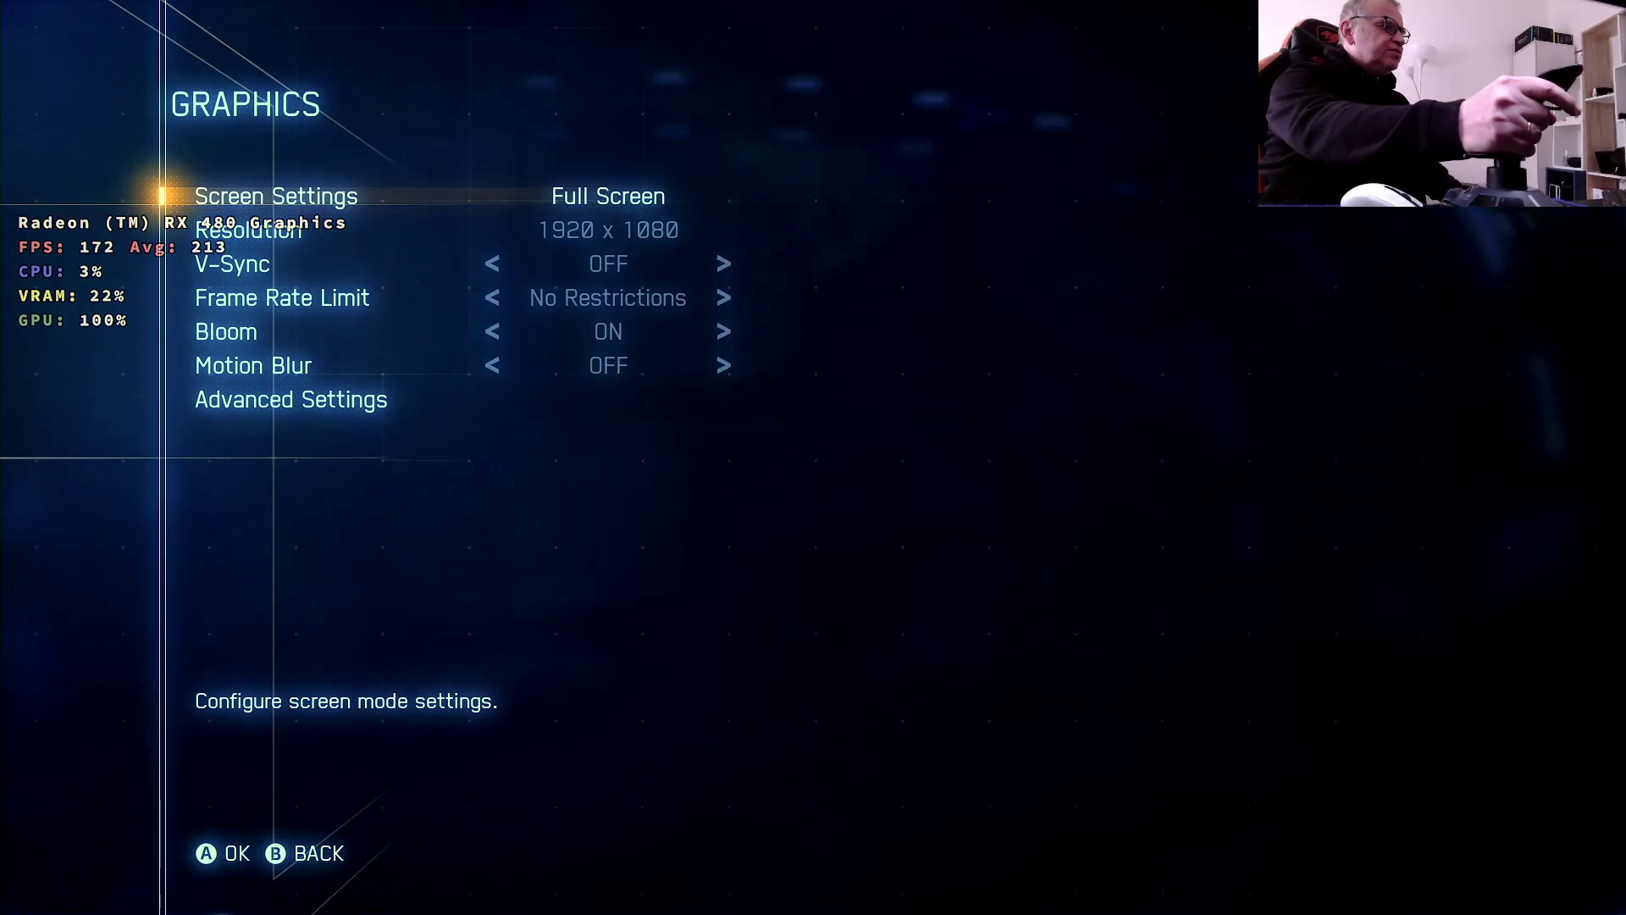
{"action": "key", "text": "Down"}
{"action": "key", "text": "Down"}
{"action": "key", "text": "Down"}
{"action": "key", "text": "Down"}
{"action": "key", "text": "Down"}
{"action": "key", "text": "Right"}
{"action": "key", "text": "Down"}
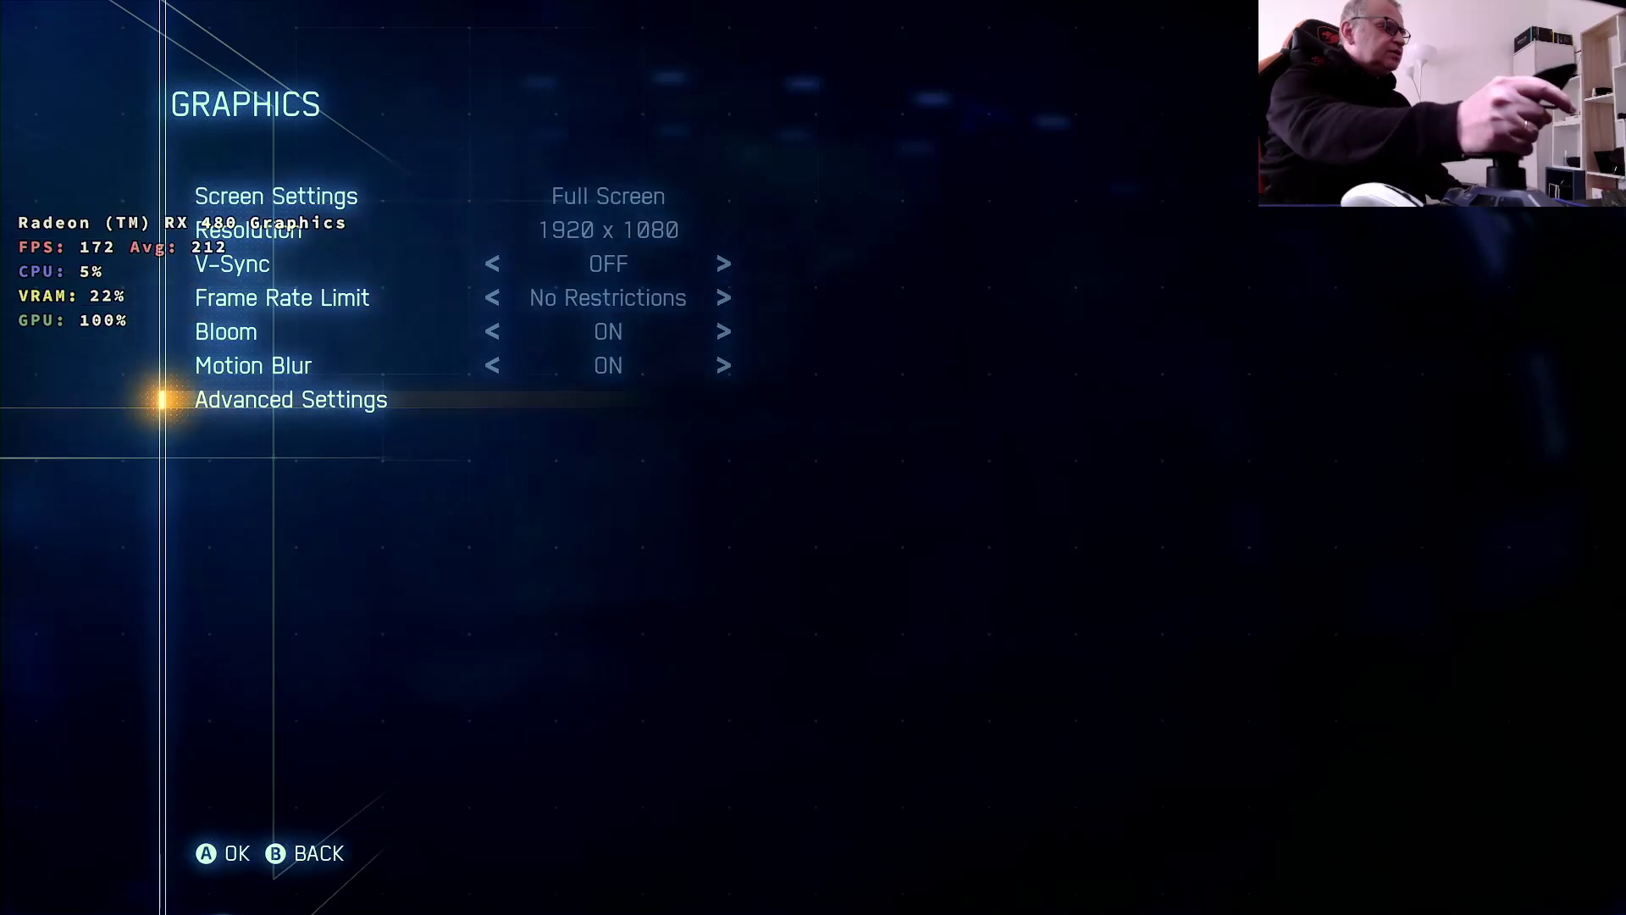
{"action": "key", "text": "Return"}
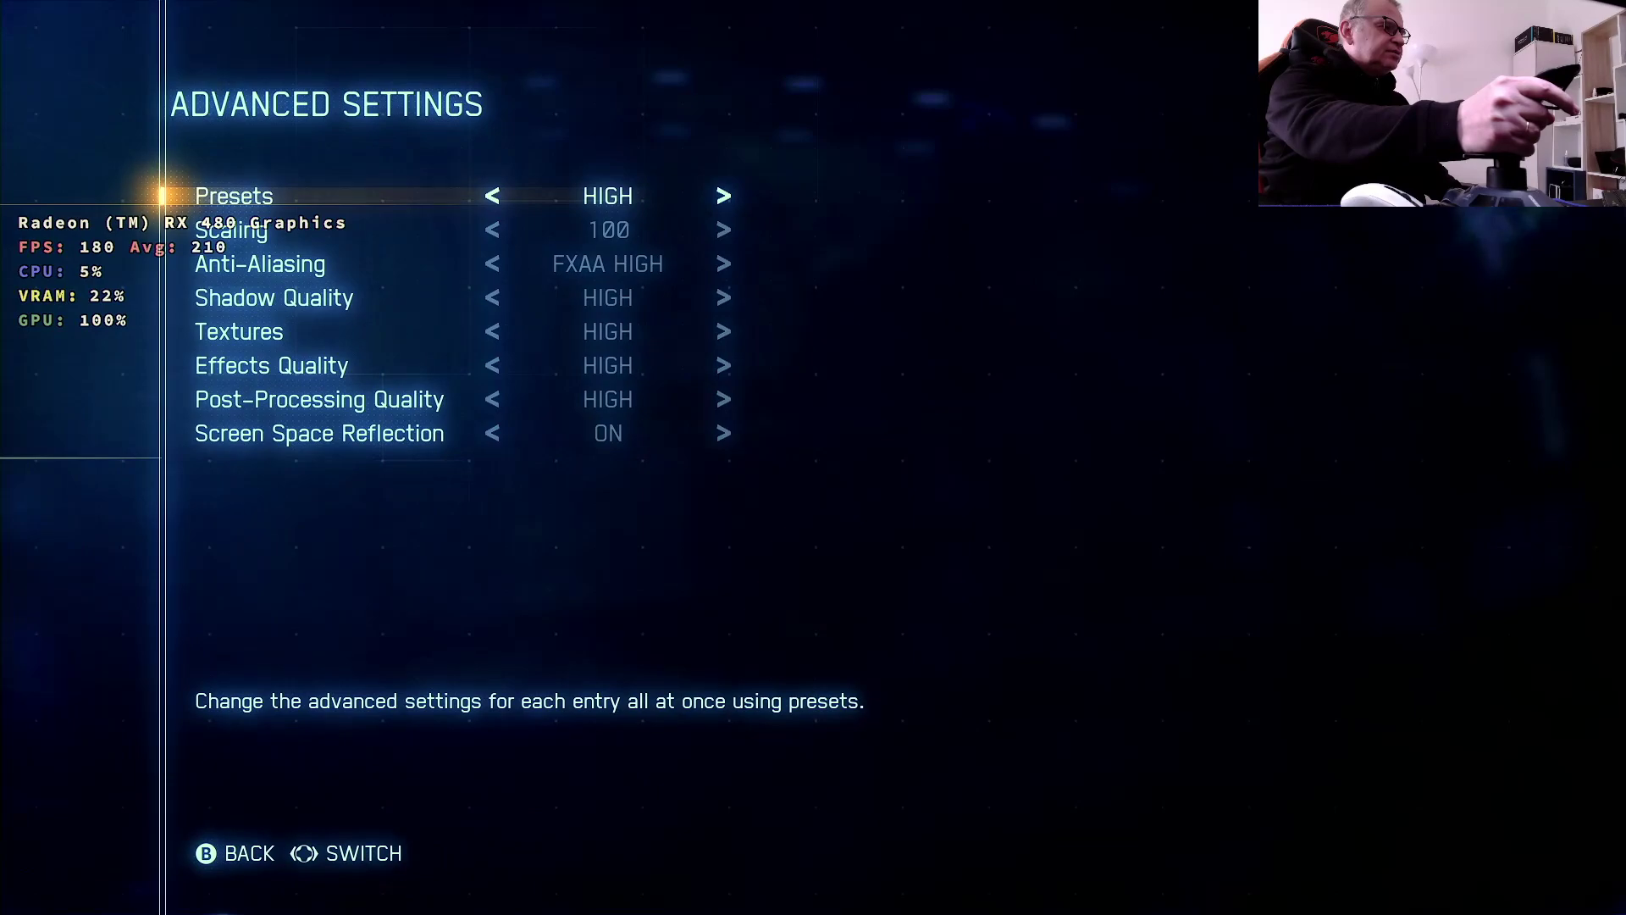
Back out of the graphics settings to the Main Menu.
{"action": "key", "text": "Escape"}
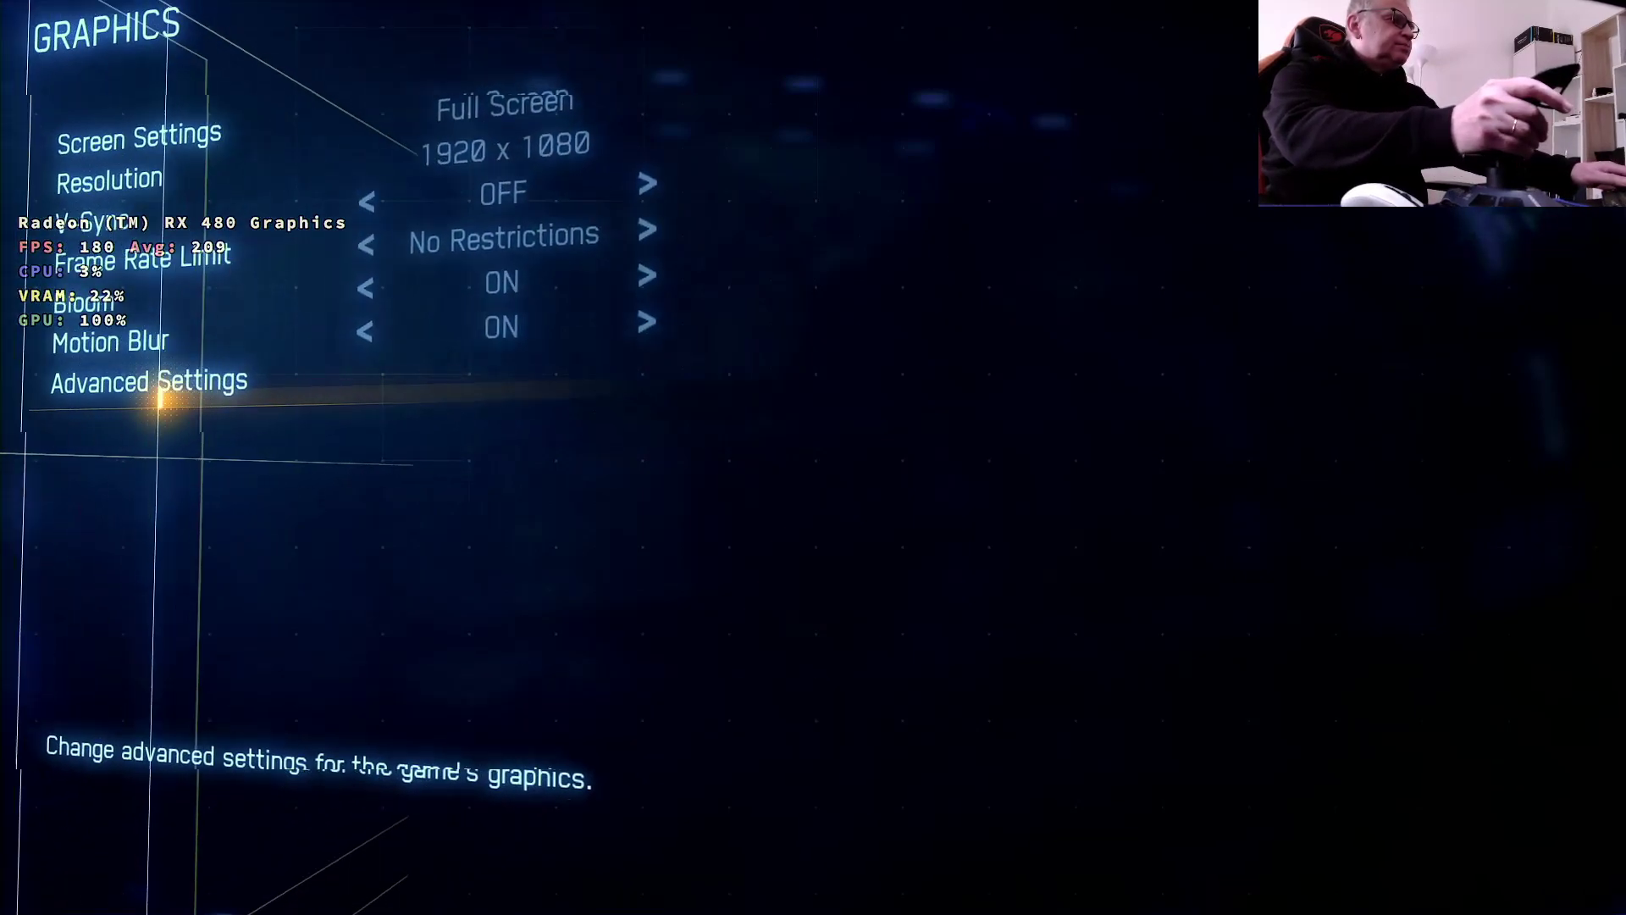
{"action": "key", "text": "Escape"}
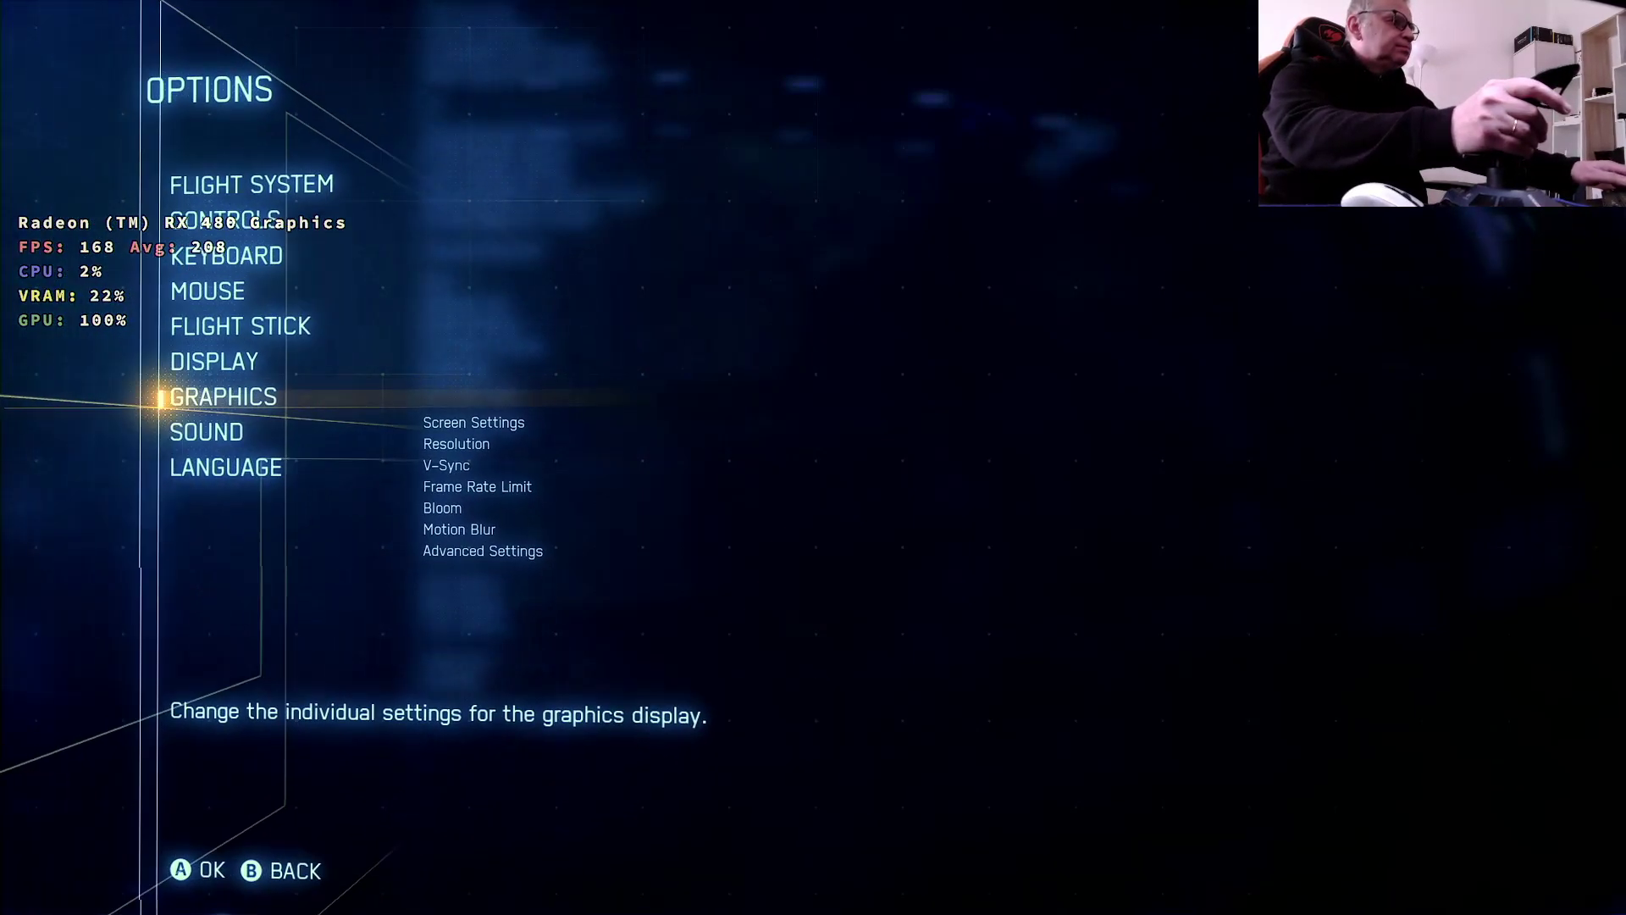
{"action": "key", "text": "Escape"}
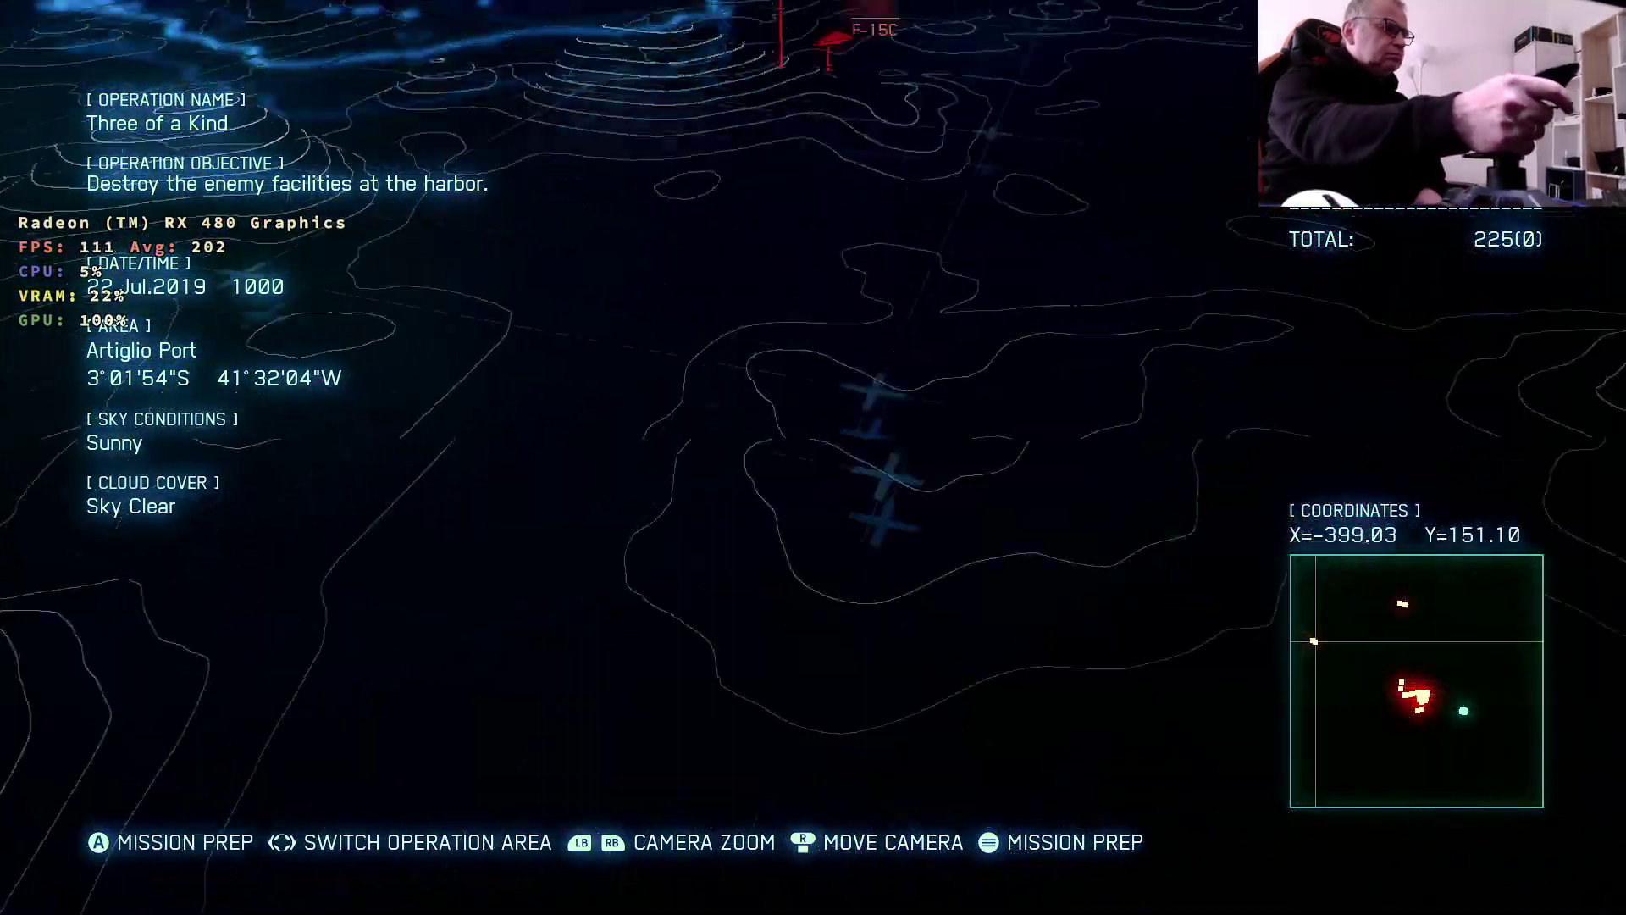
Continue past the Three of a Kind briefing and confirm the F-16C with 4AAM special weapons.
{"action": "key", "text": "Return"}
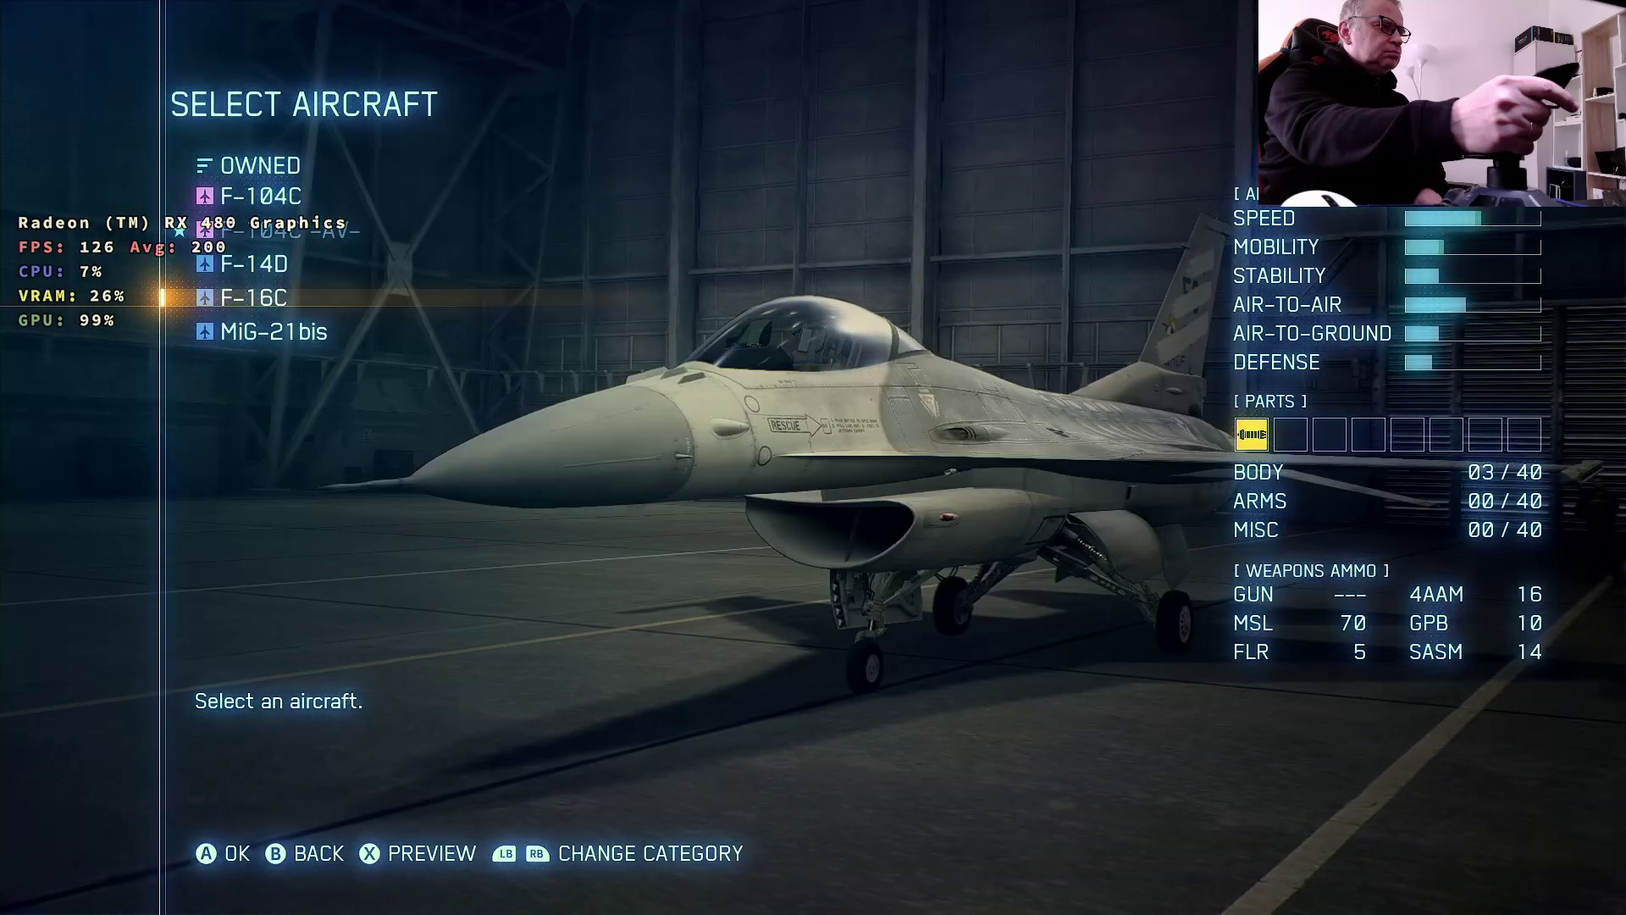
{"action": "key", "text": "Return"}
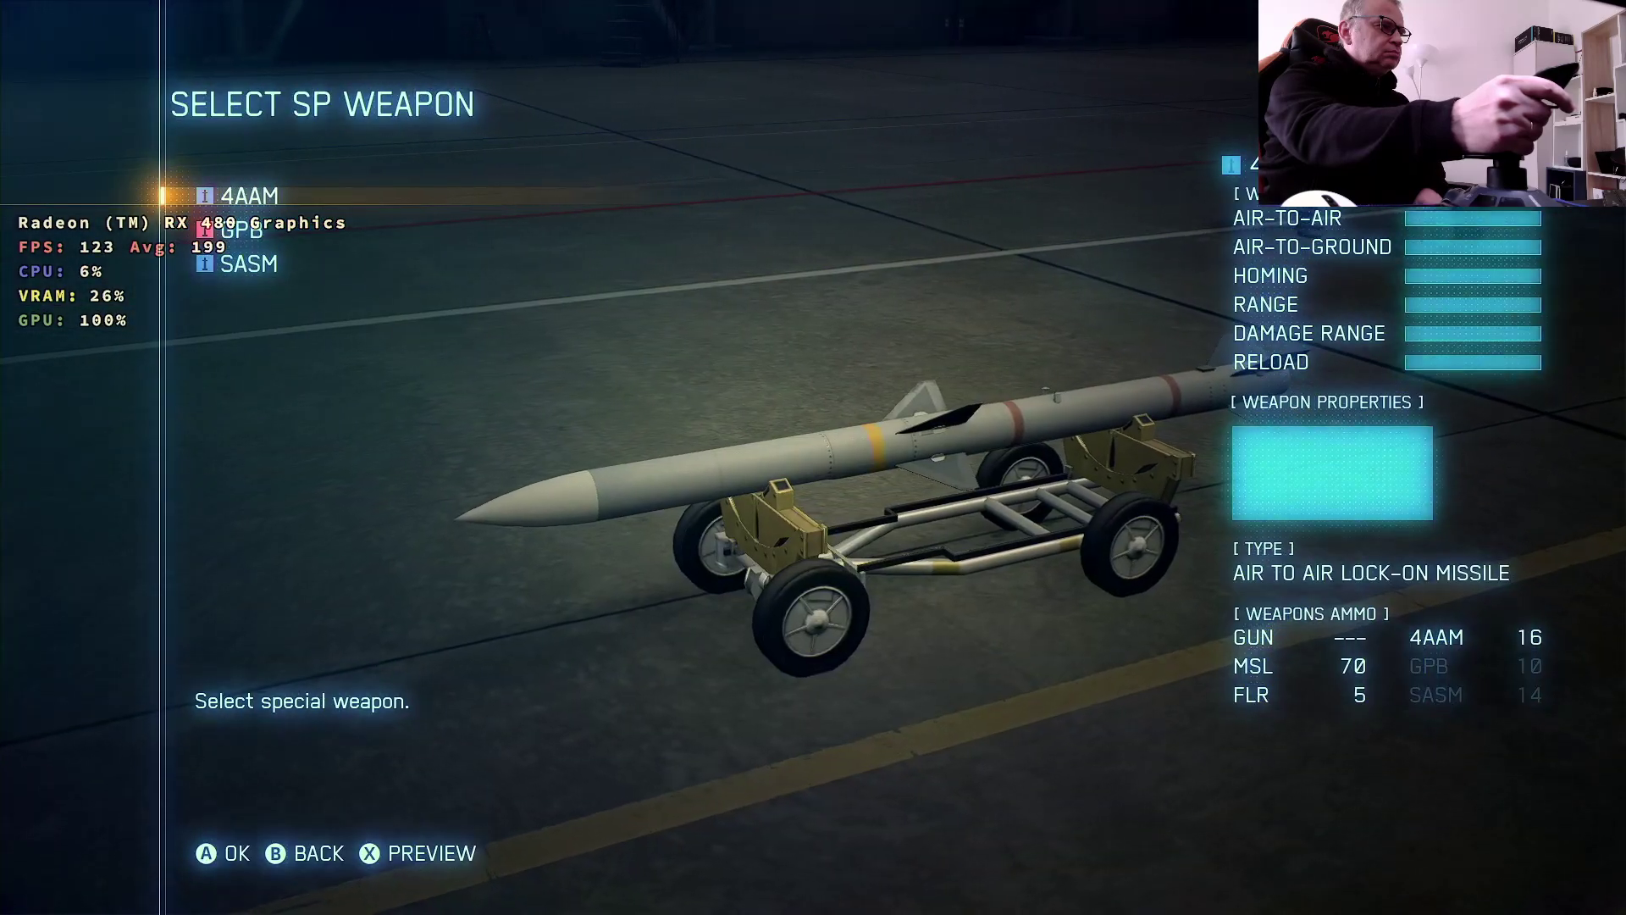
{"action": "key", "text": "Return"}
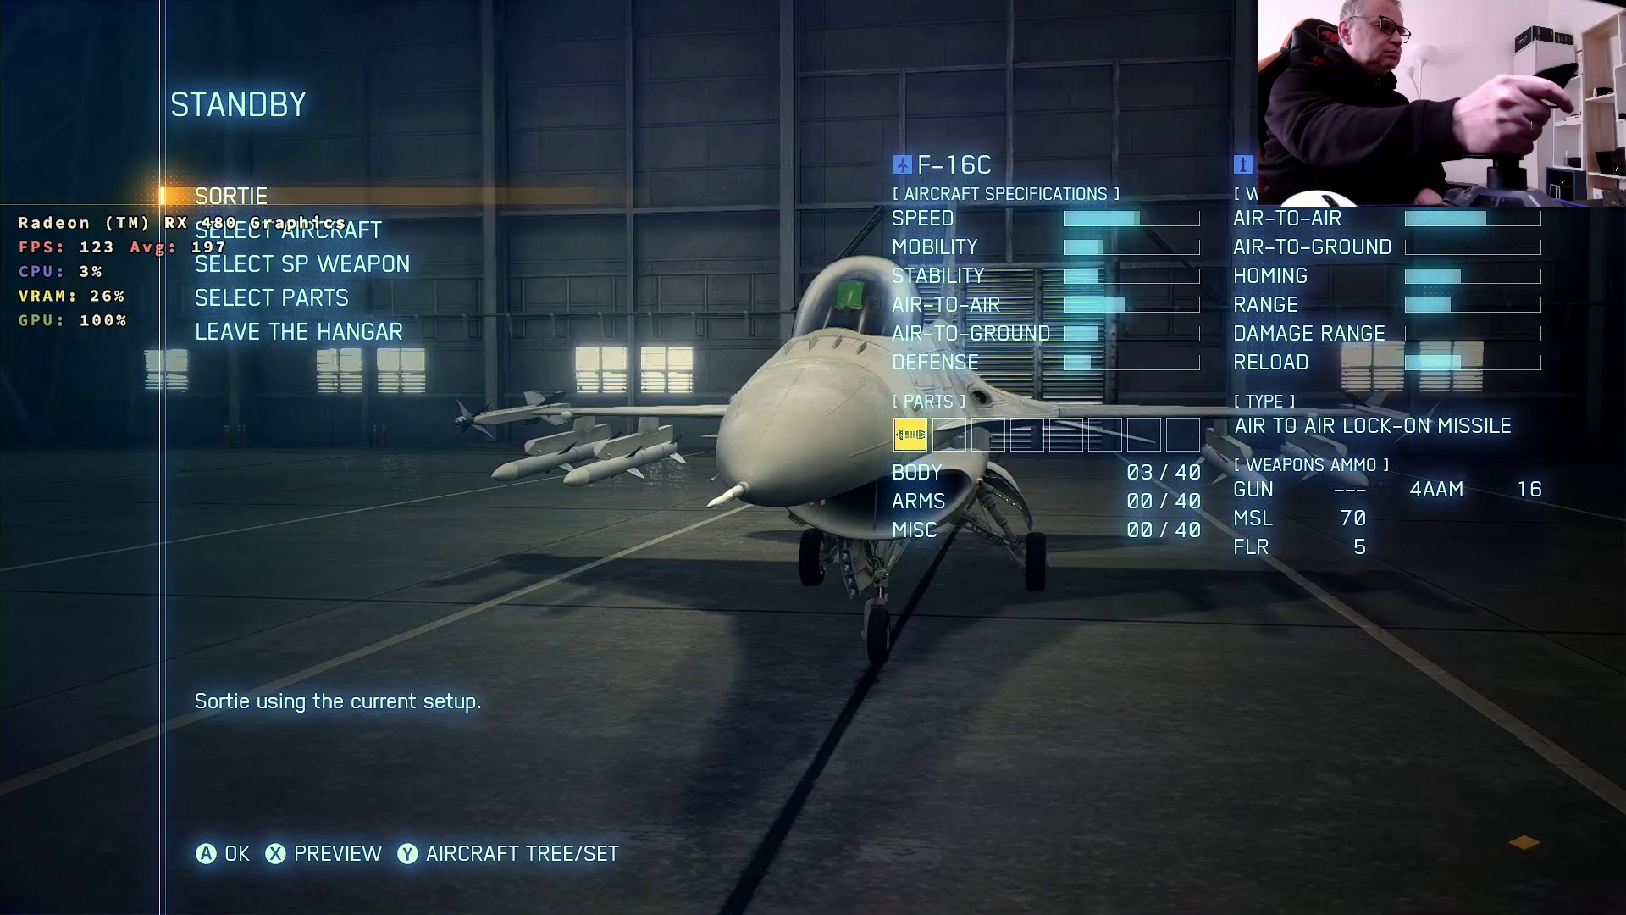
Launch the sortie in the F-16C from the Standby hangar screen.
{"action": "key", "text": "Return"}
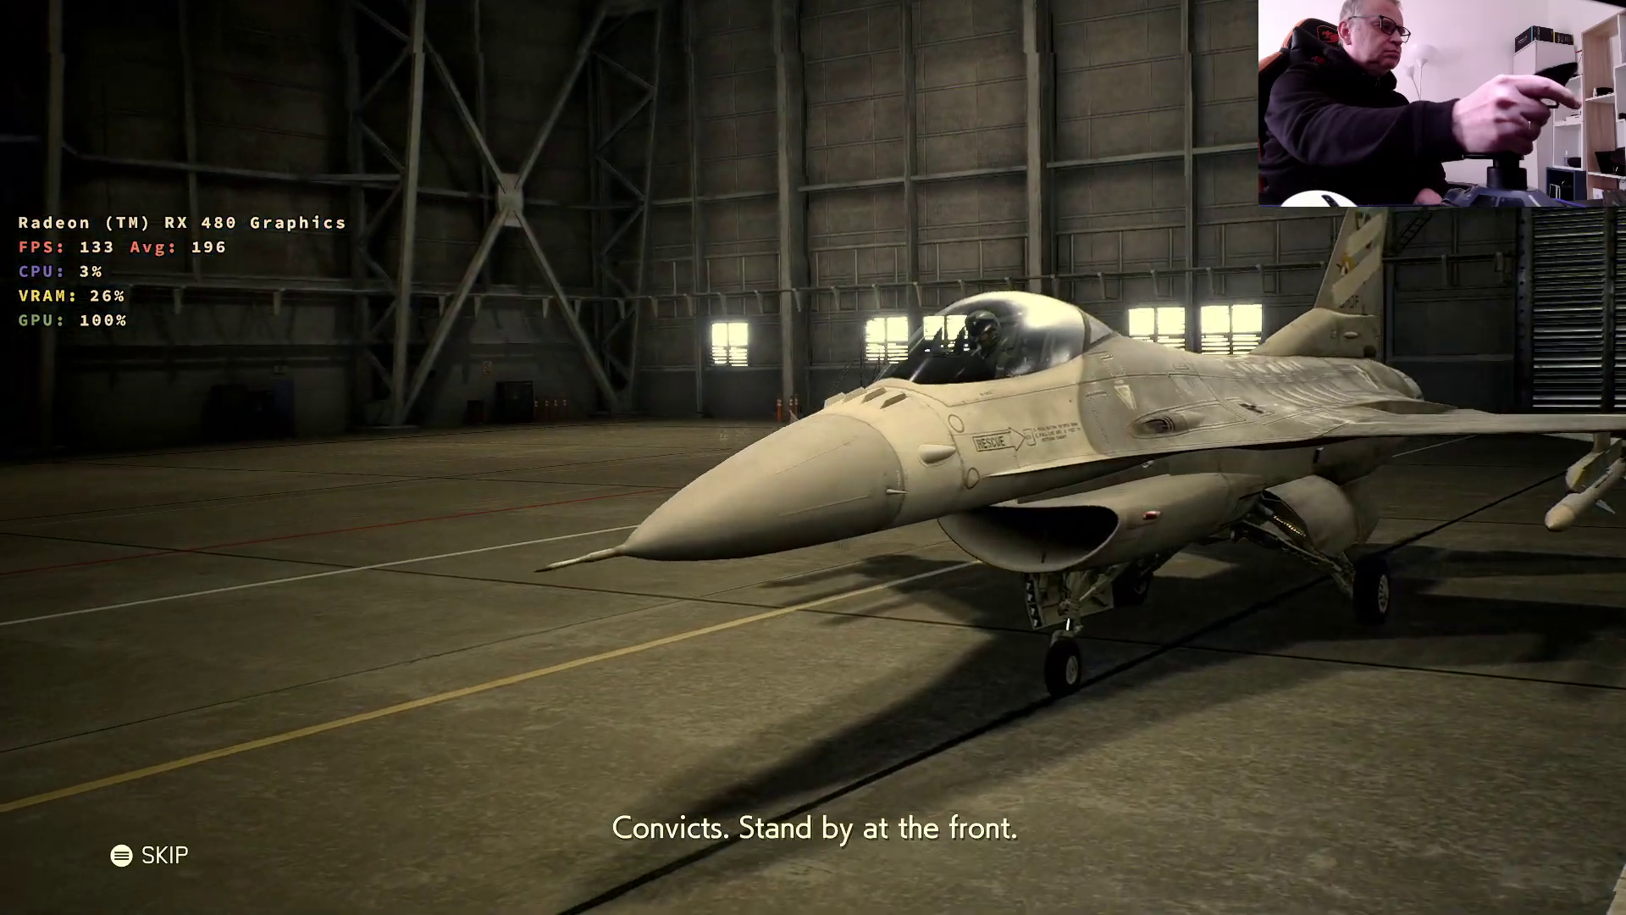